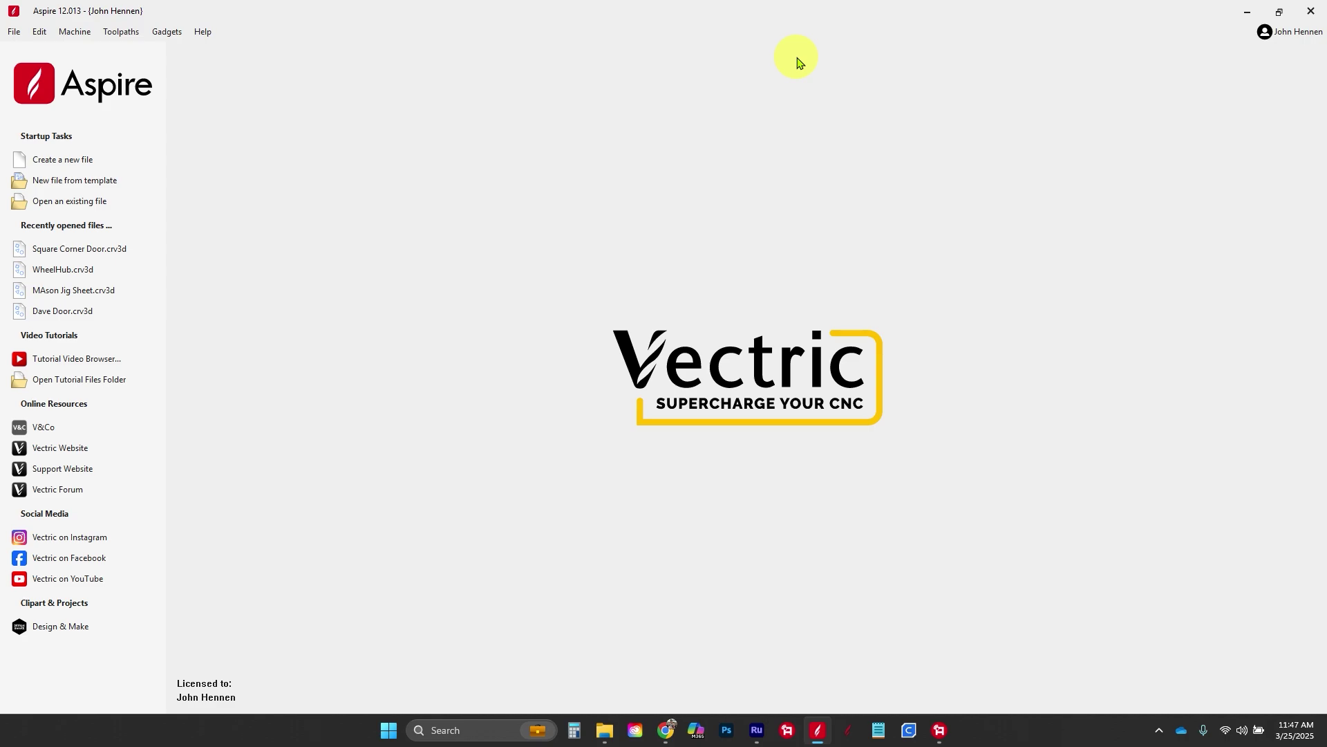
Create a new 16 x 24 inch job with 0.755-inch material thickness
click(54, 159)
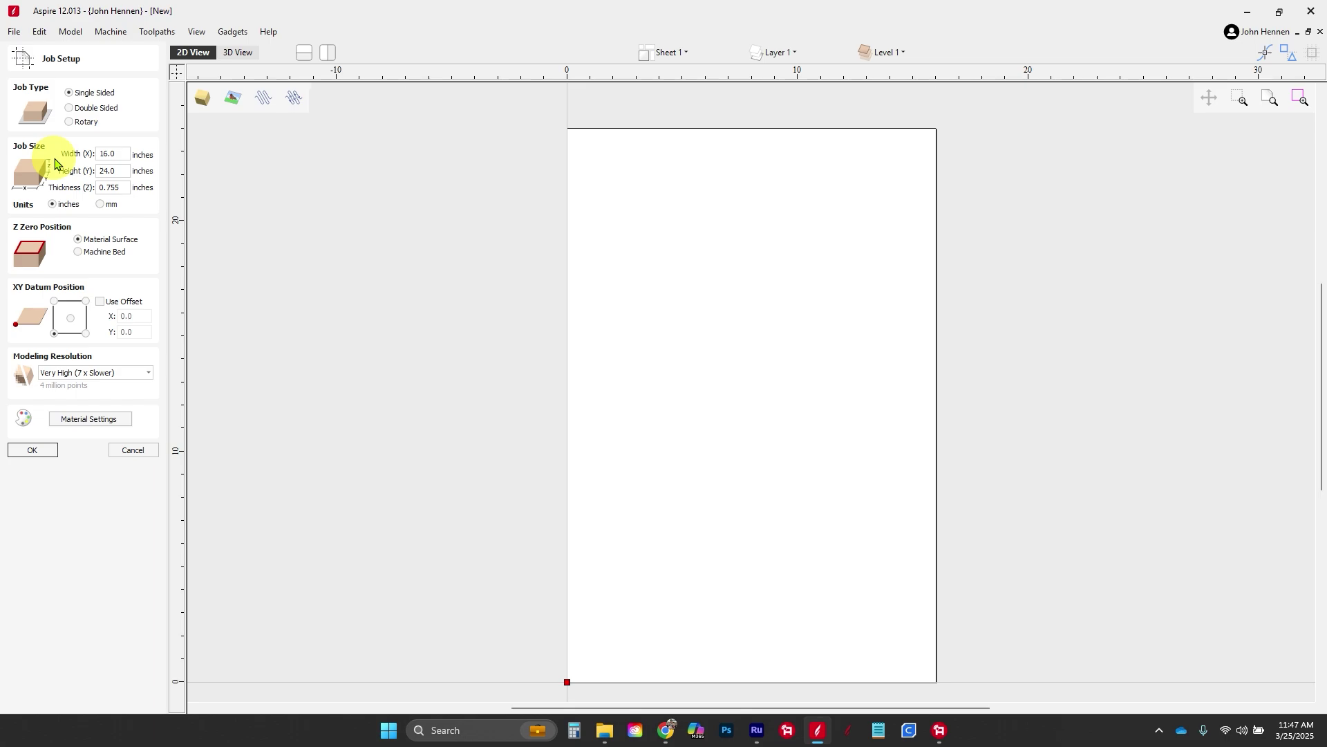
click(103, 170)
click(108, 188)
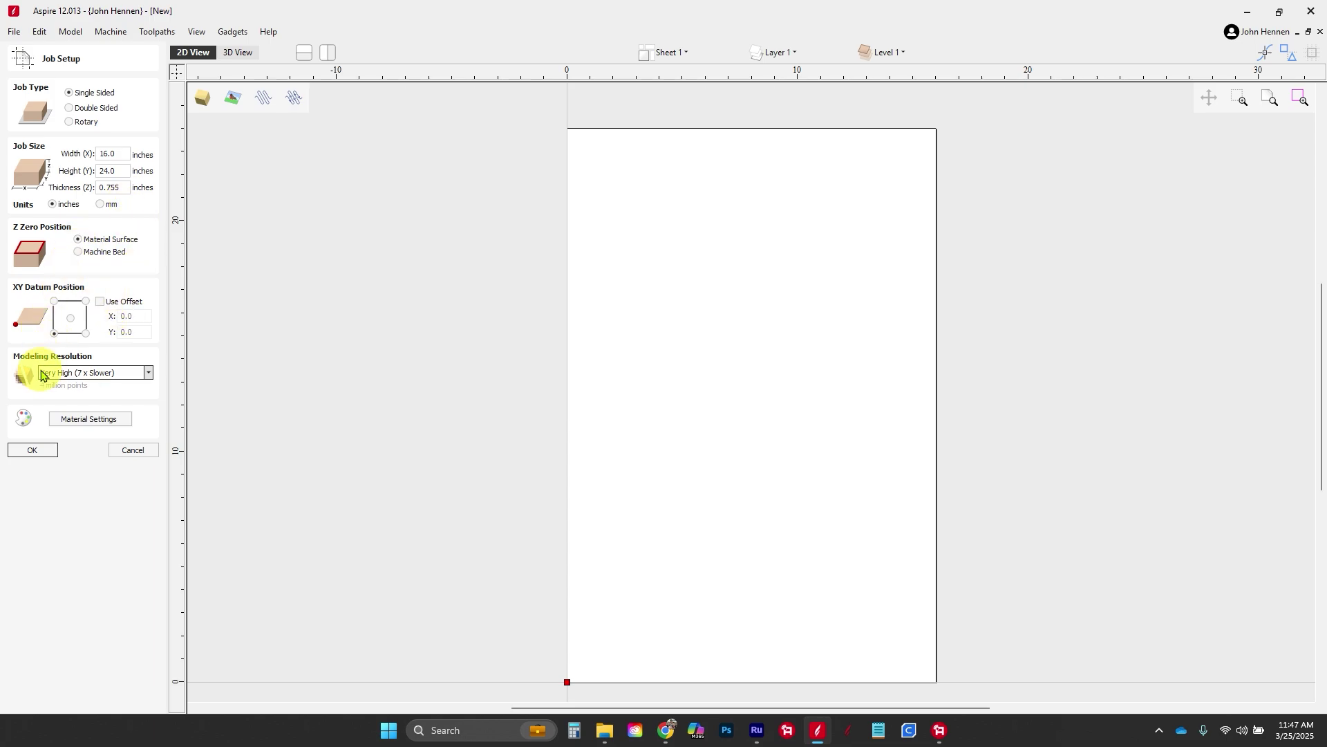
Confirm the job setup and draw a rectangle outlining the entire door
click(30, 449)
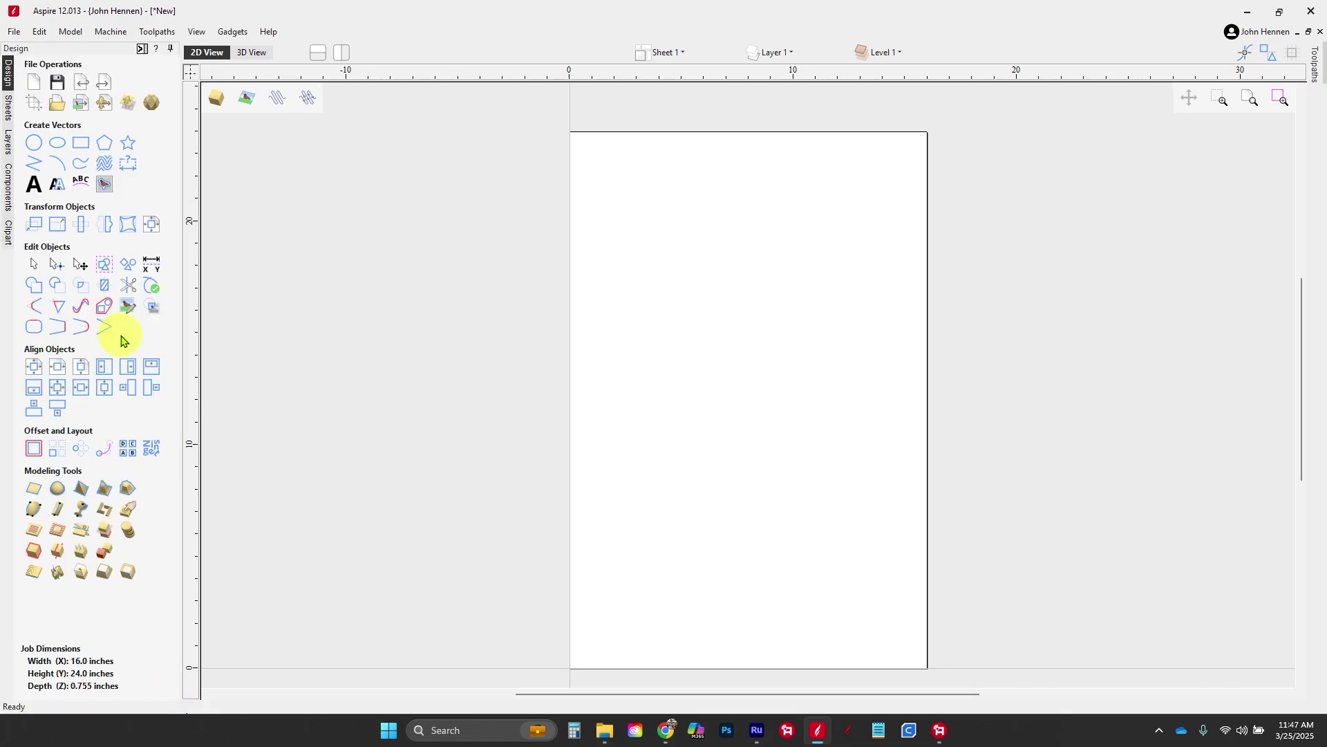
click(85, 150)
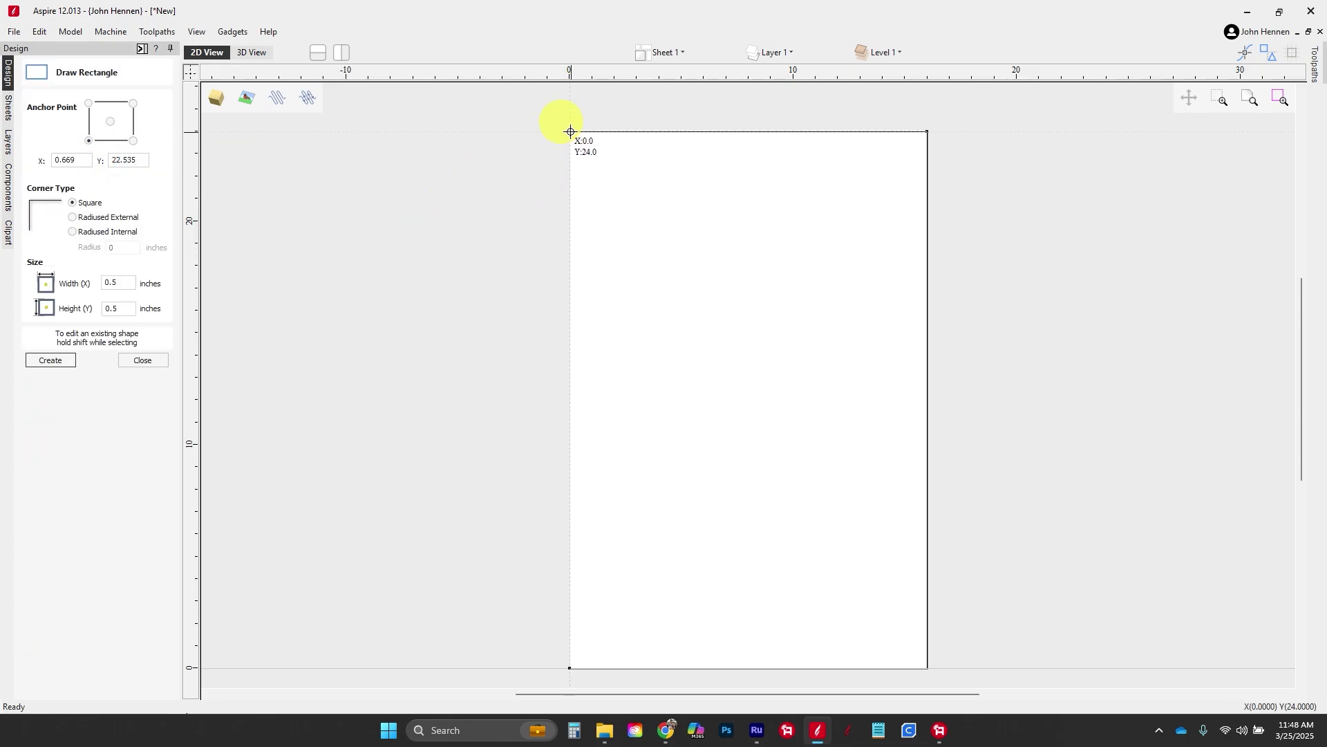
mouse_move(572, 131)
mouse_down()
mouse_move(581, 164)
mouse_move(910, 605)
mouse_move(928, 670)
mouse_up()
key(Escape)
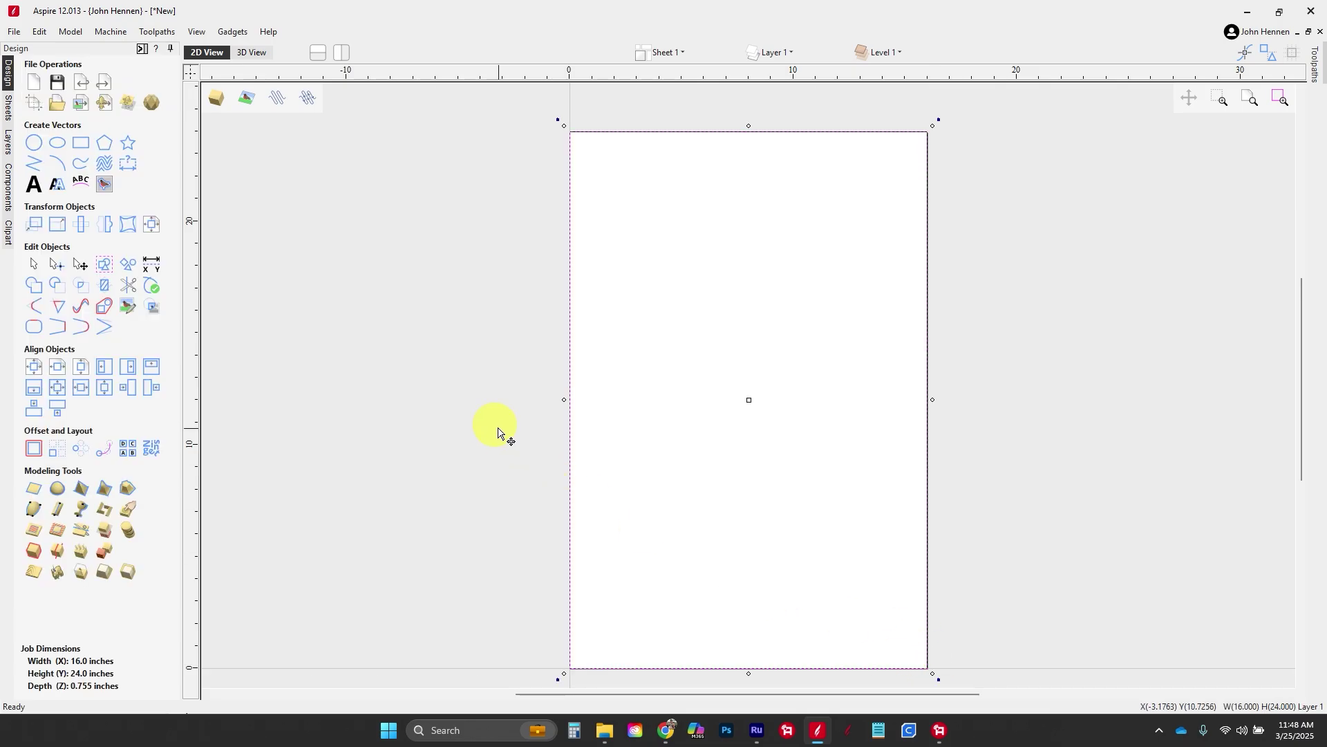
Offset the outline inward 2.25 inches, then 0.5 inch further, with sharp corners
click(28, 452)
click(77, 129)
click(93, 180)
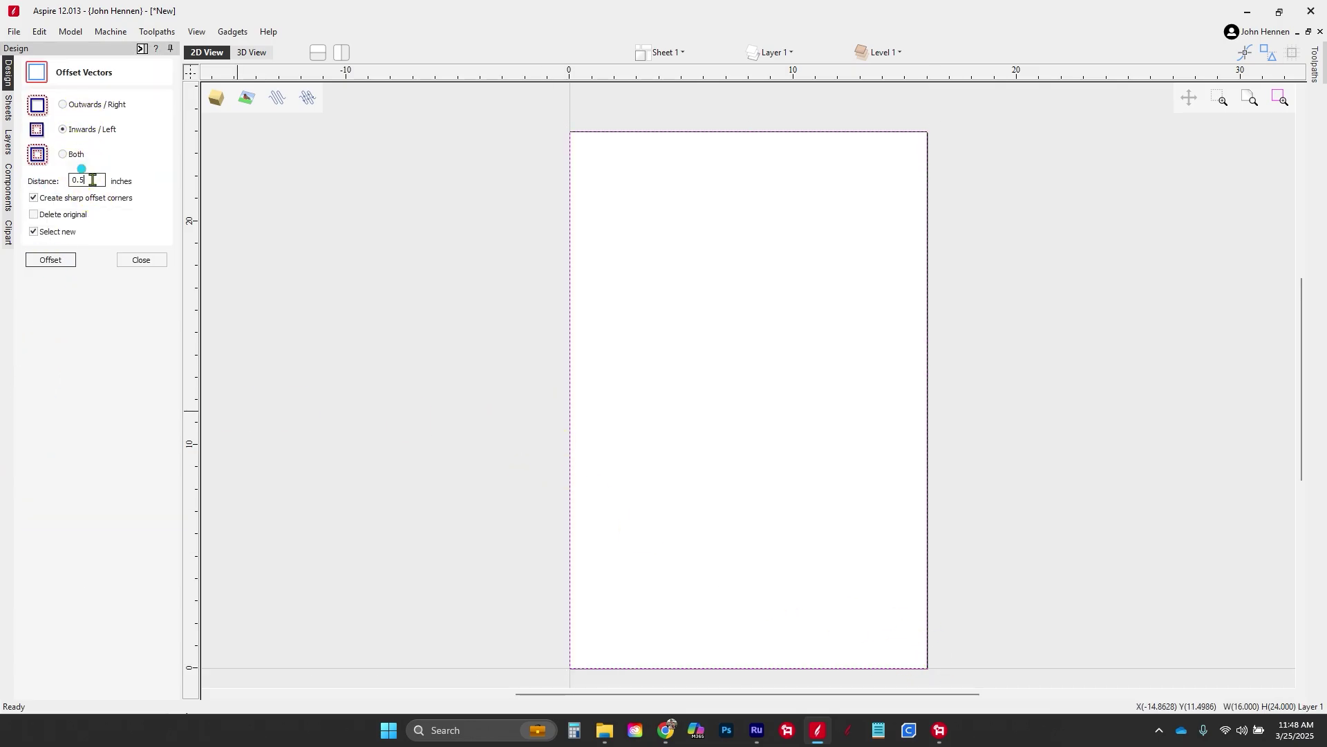
text(2.25)
key(Return)
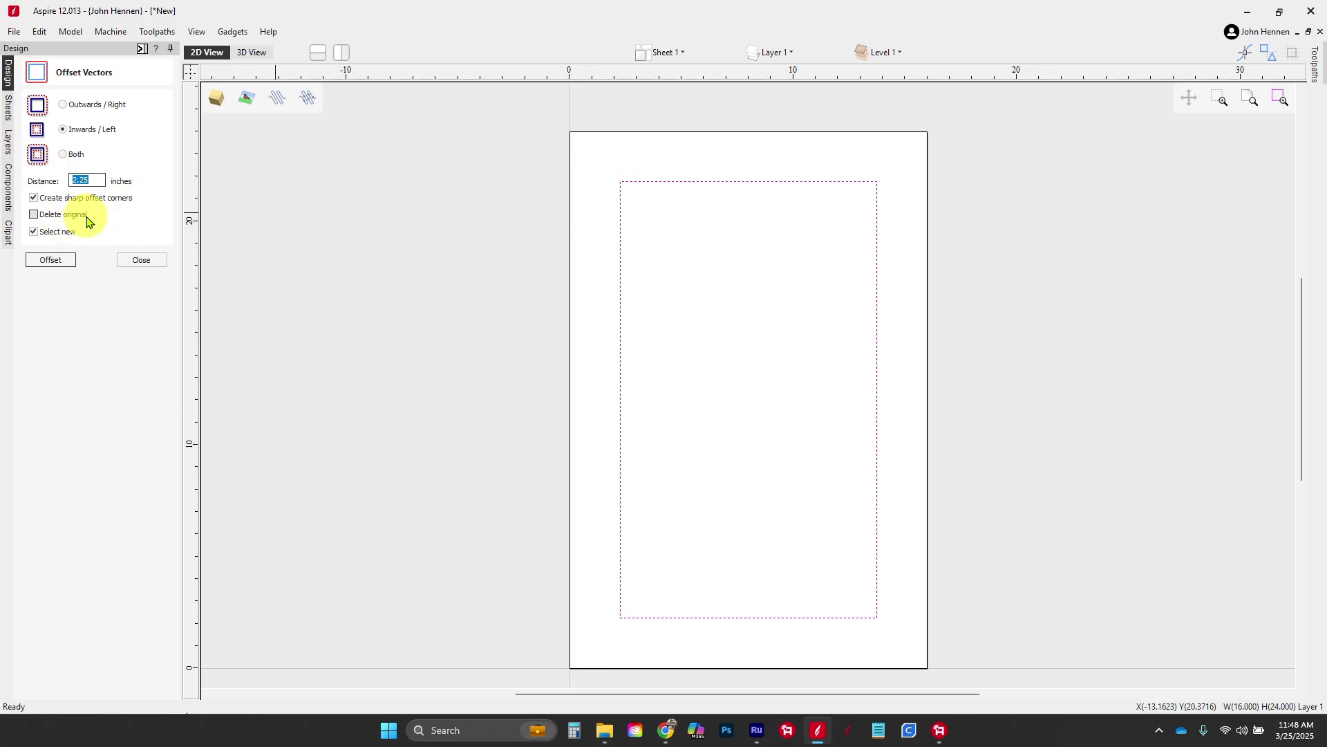
text(0.)
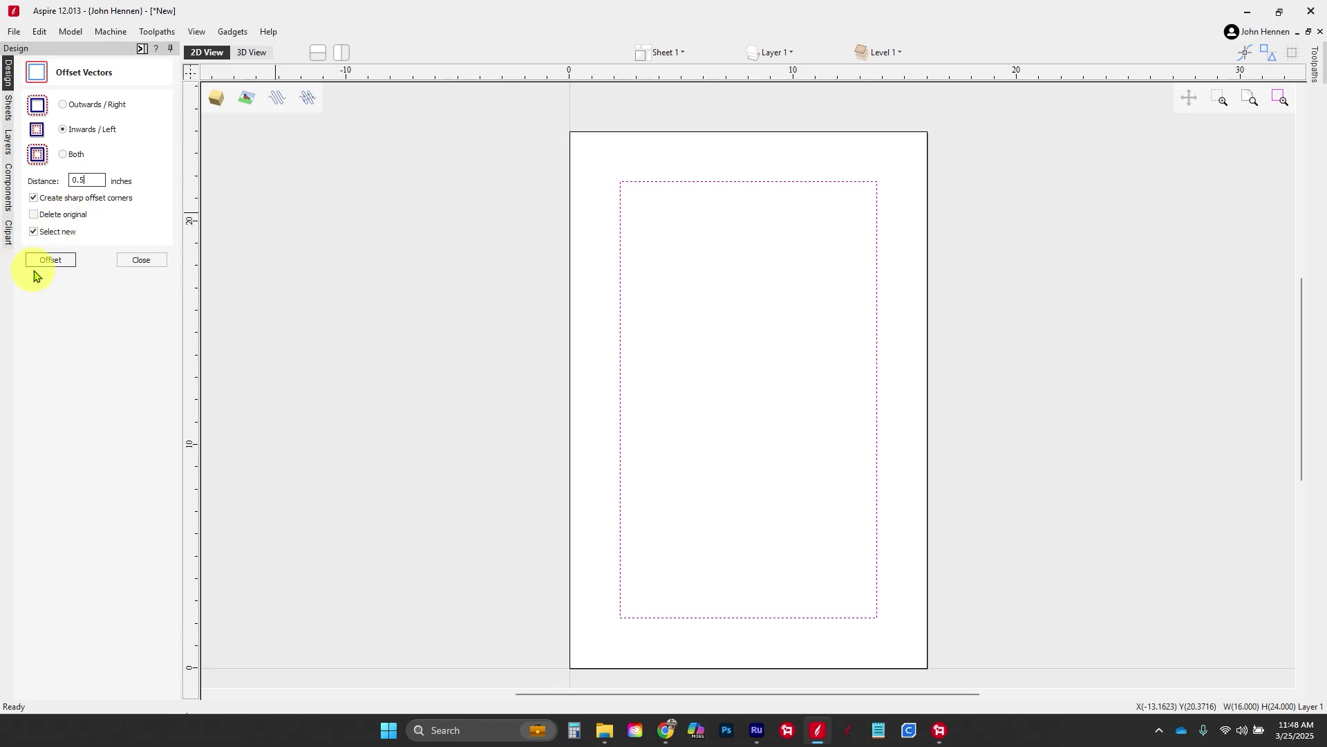
click(49, 259)
click(141, 259)
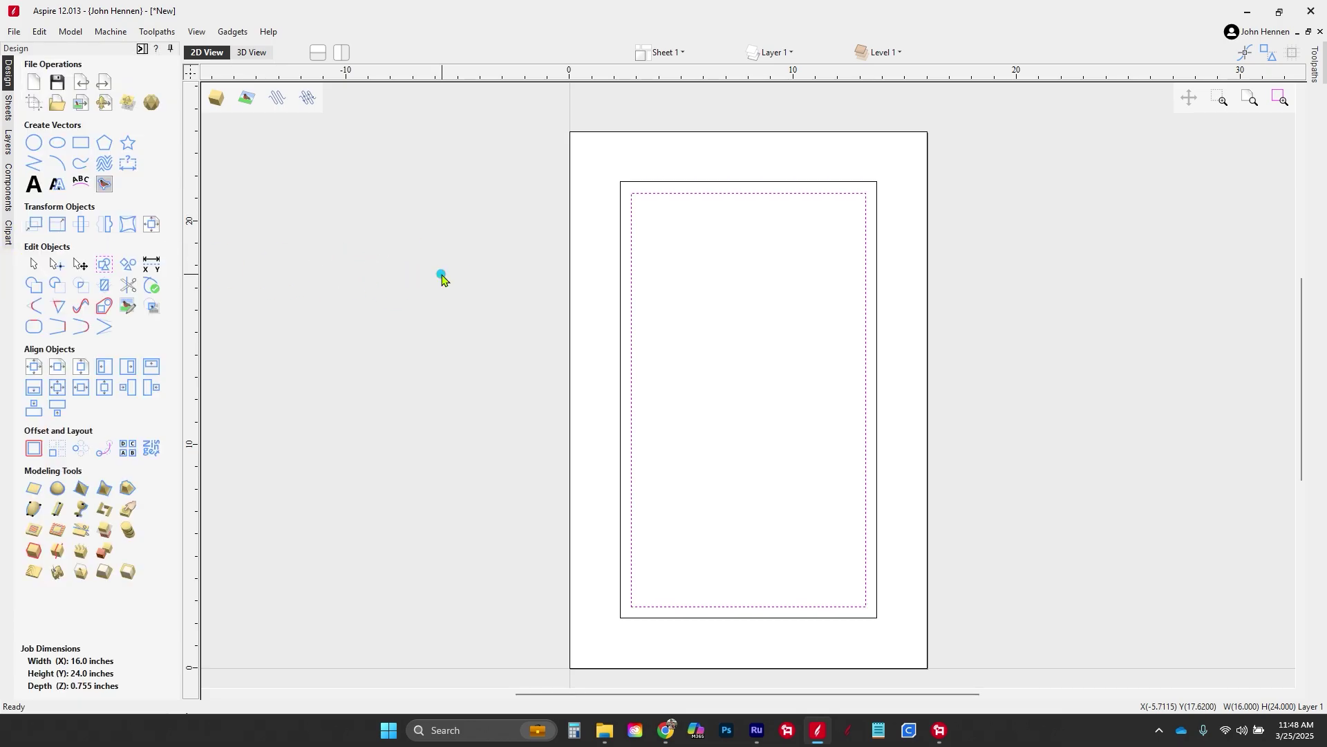
click(442, 279)
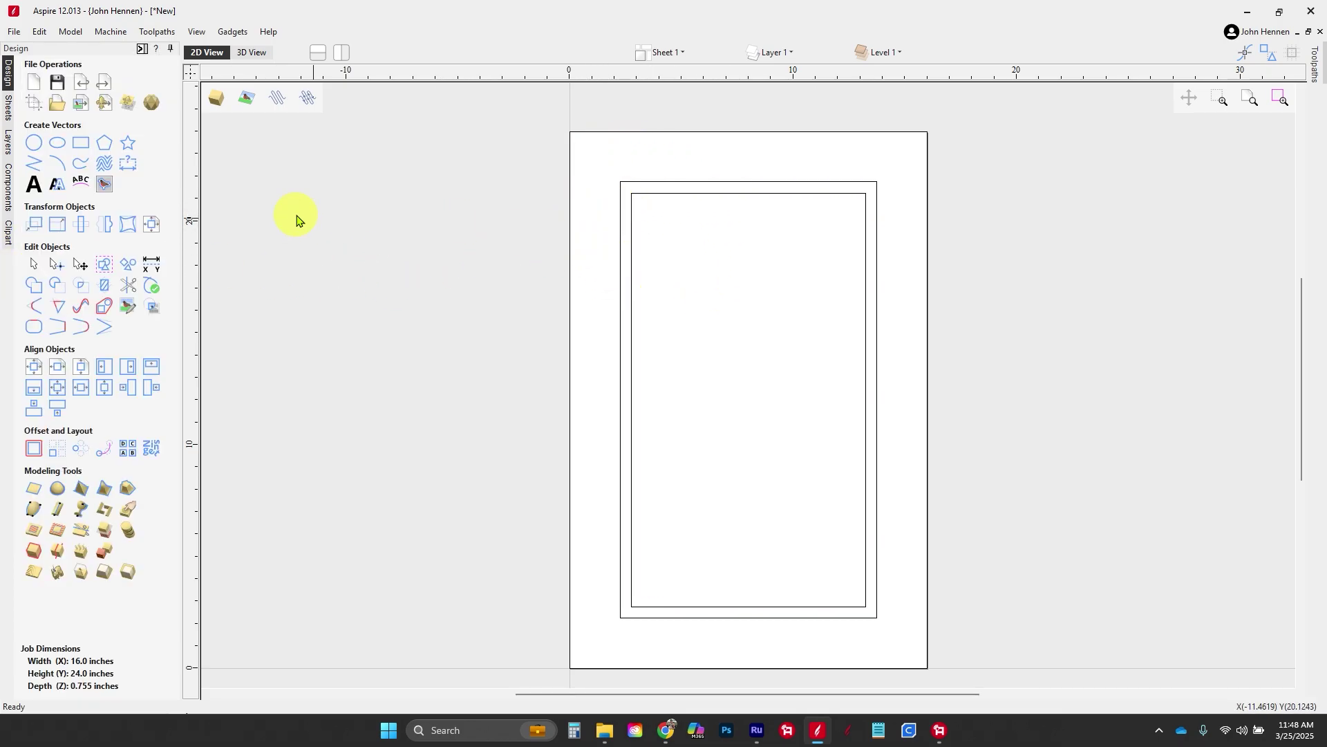
Draw a 0.5-inch circle left of the door and trim it to a quarter arc
click(33, 143)
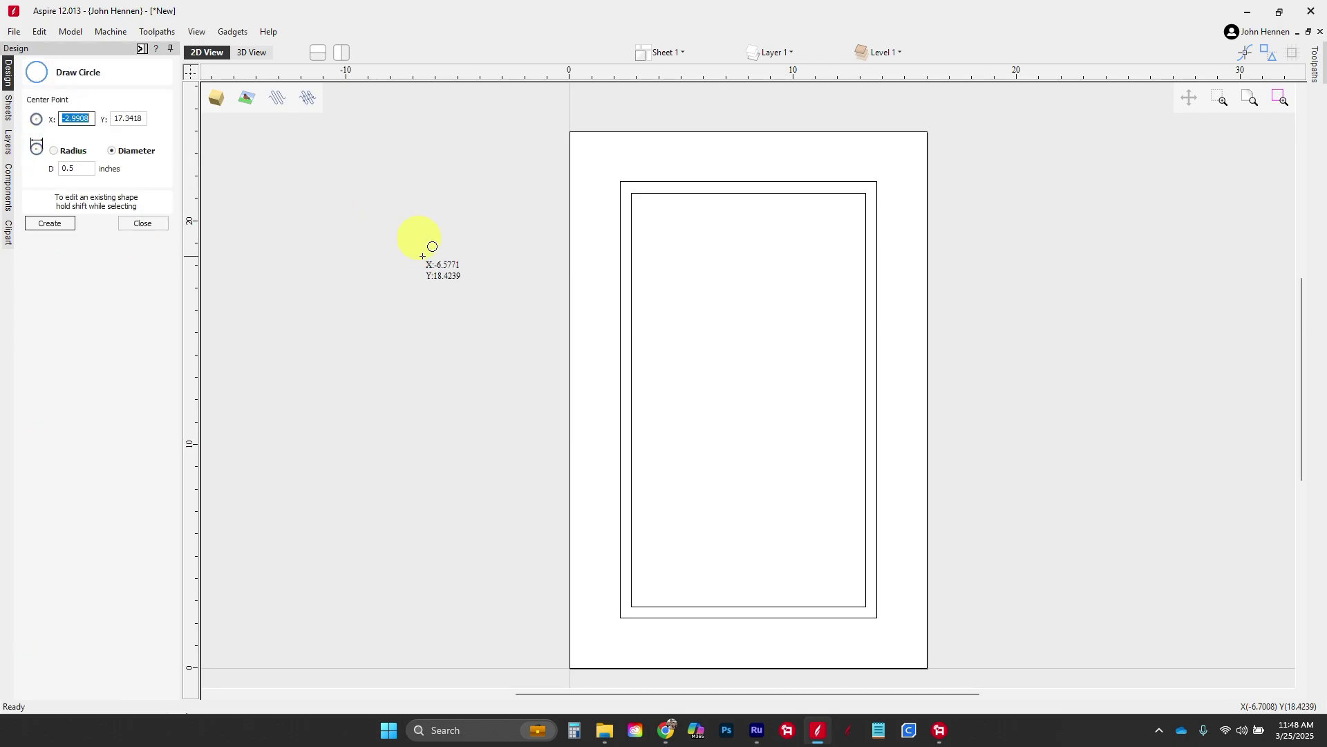
click(475, 233)
key(Escape)
scroll(470, 221, up, 5)
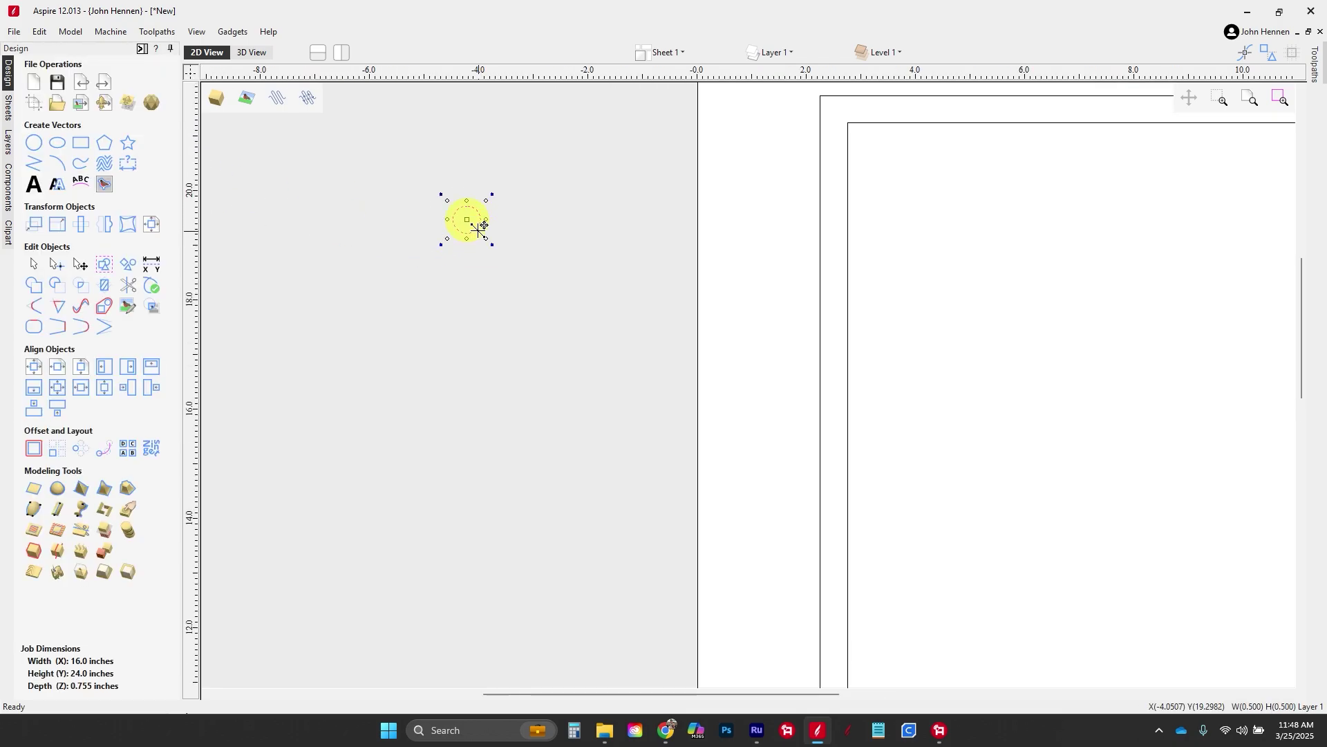
double_click(468, 216)
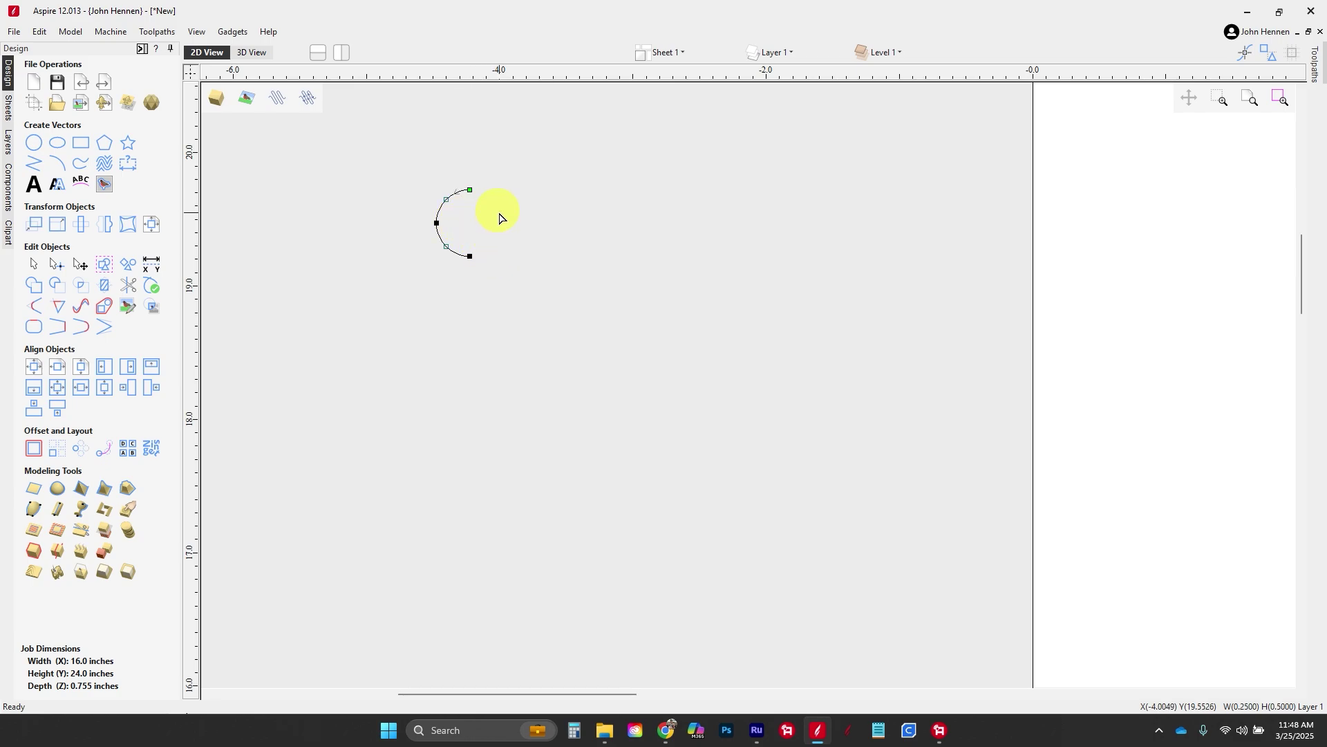
click(460, 256)
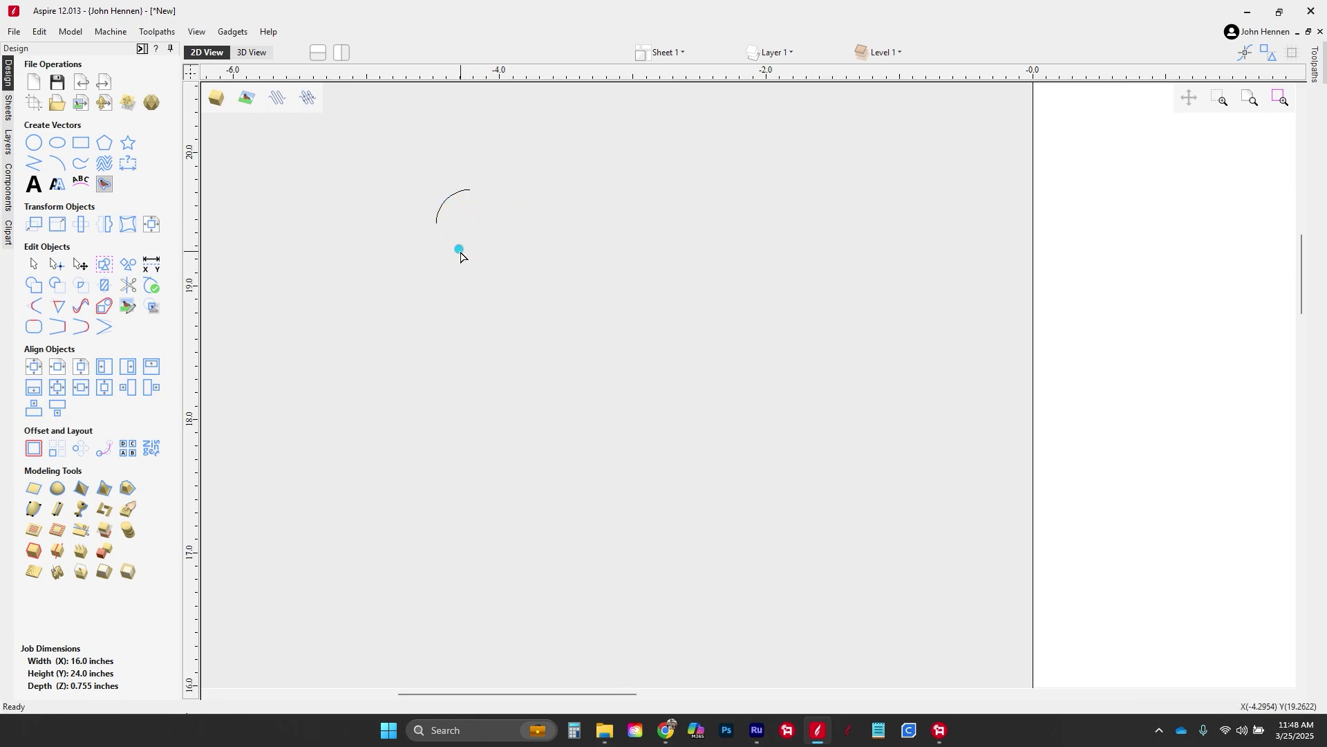
Mirror a copy of the arc to the left and join both into one peaked profile
click(440, 212)
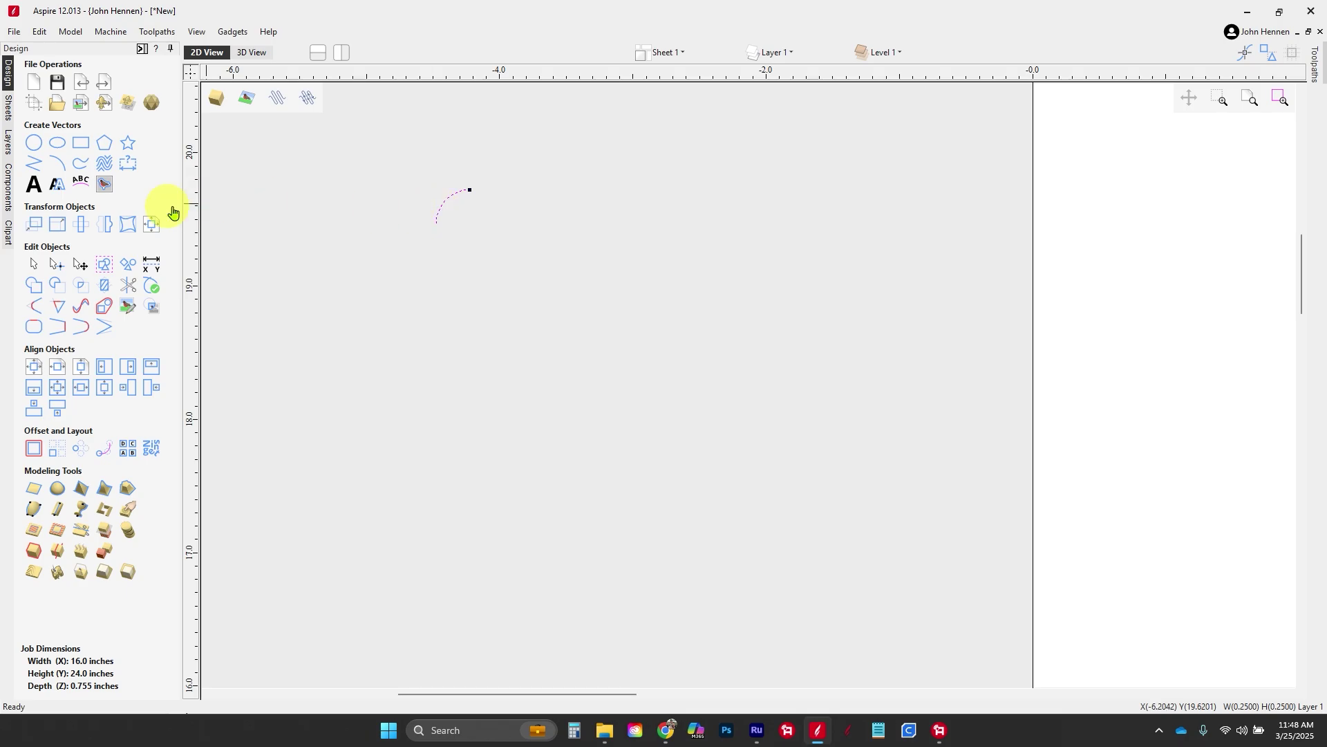
click(105, 223)
click(52, 155)
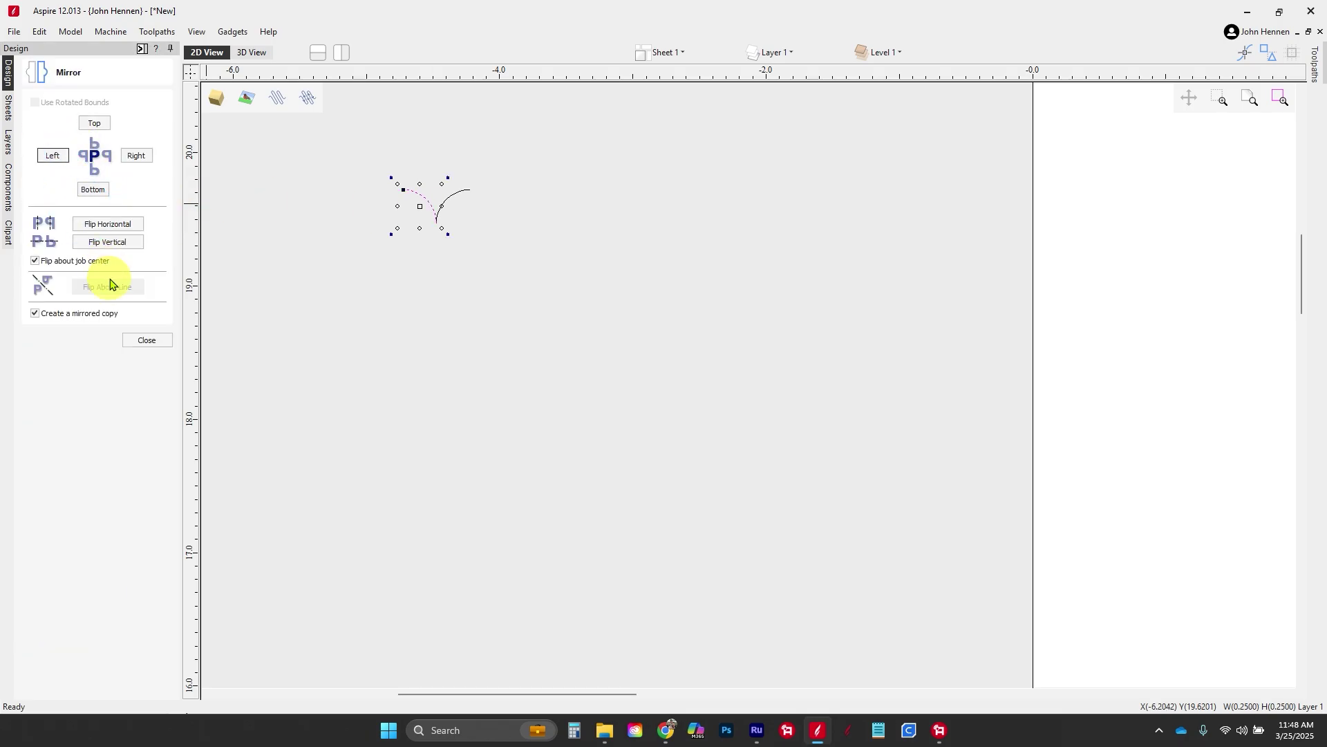
click(142, 339)
drag(456, 247, 425, 218)
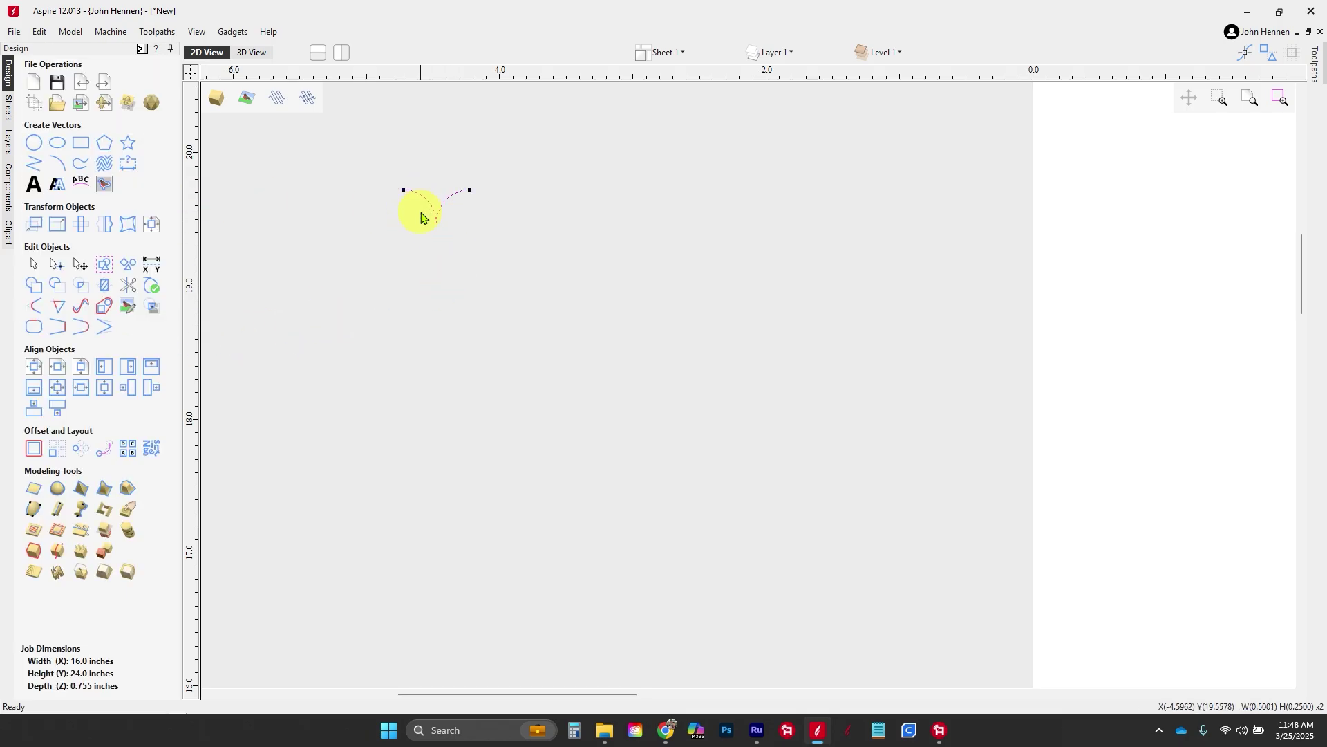
click(103, 331)
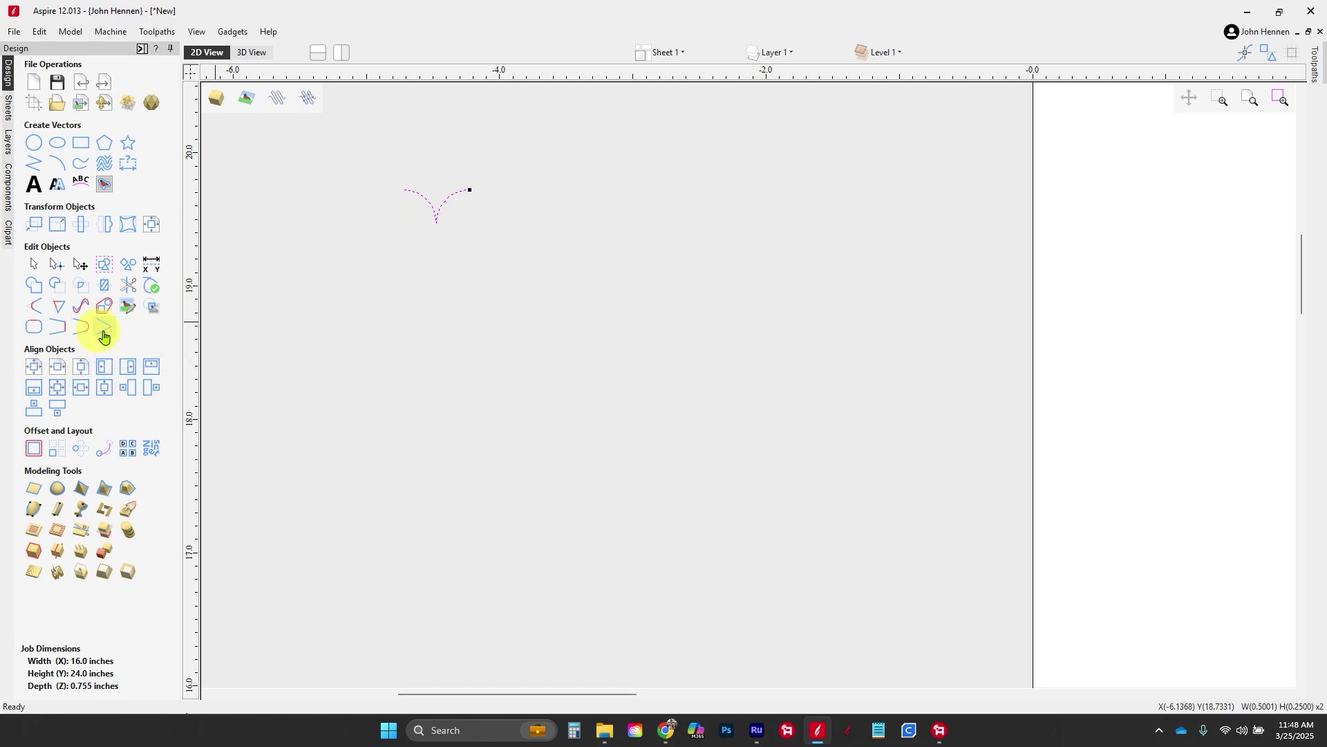
scroll(359, 261, down, 4)
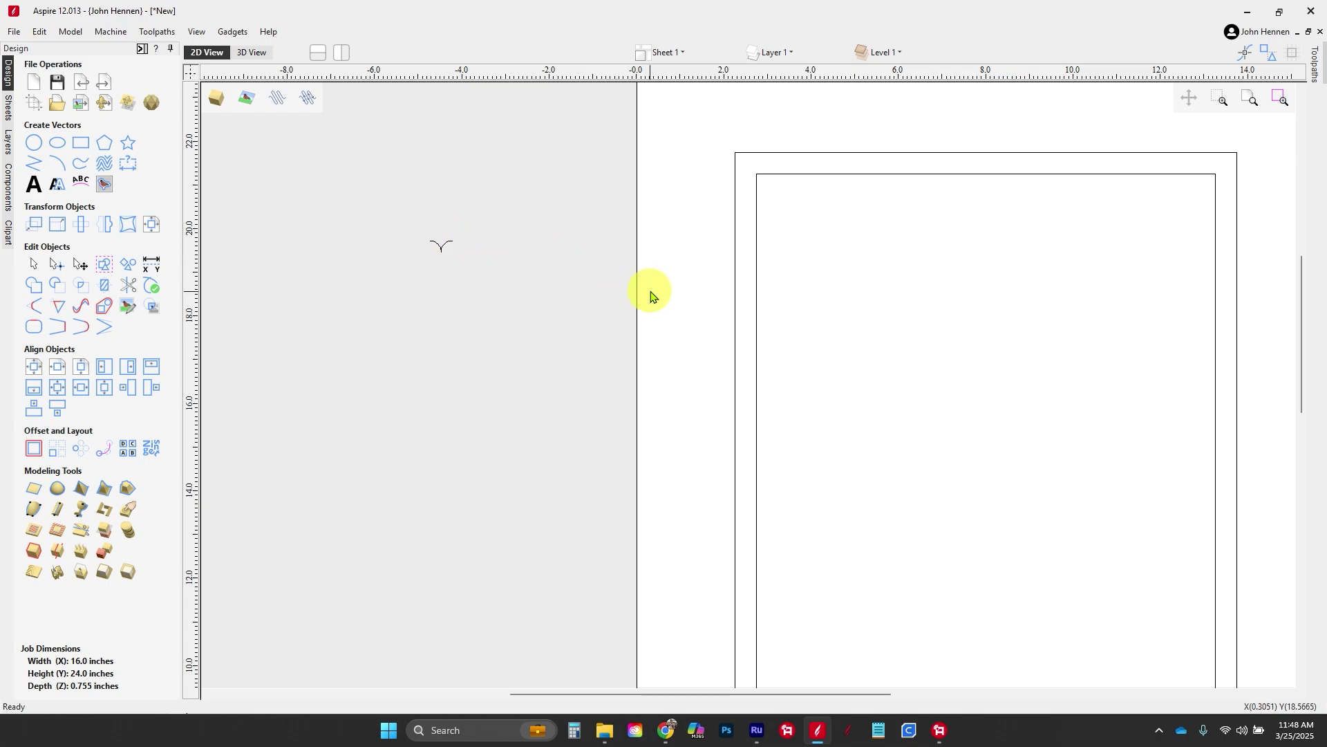
Sweep the peaked bead profile along both inner rectangles with Extrude and Weave
drag(832, 452, 717, 365)
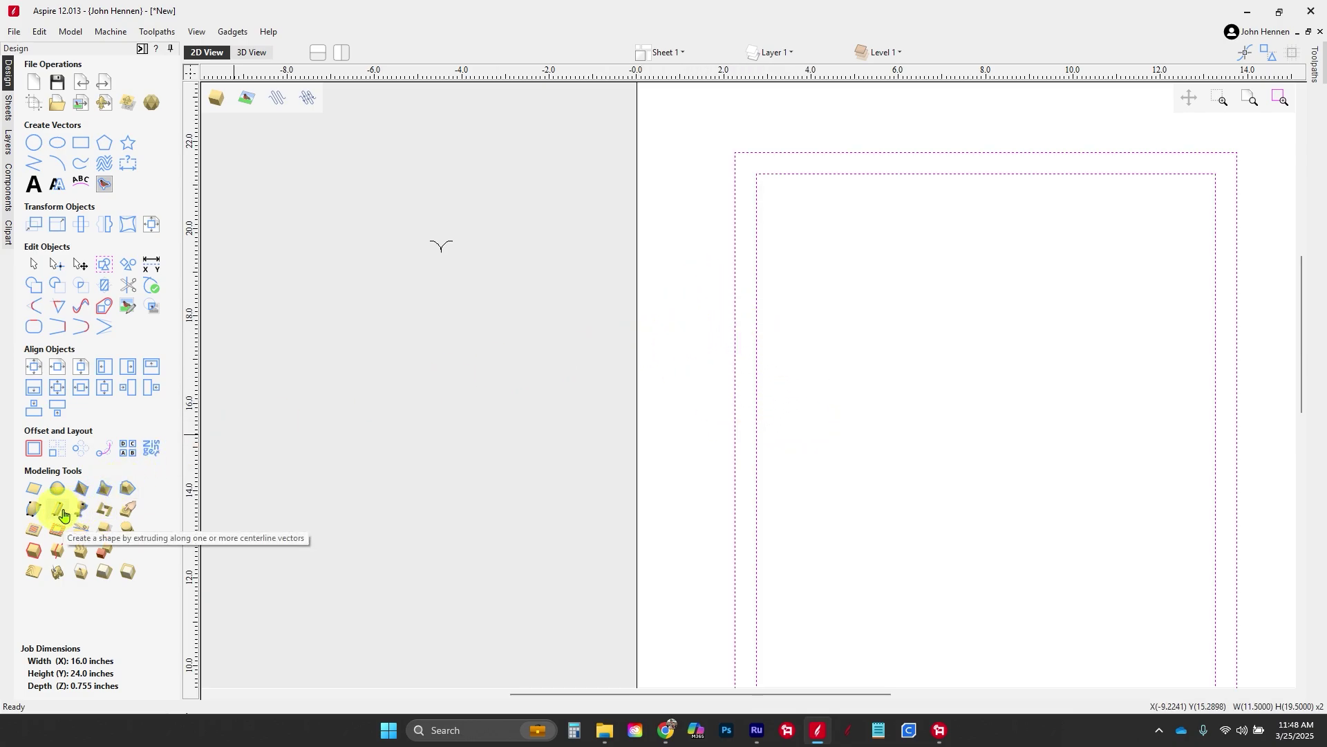
click(62, 515)
click(135, 112)
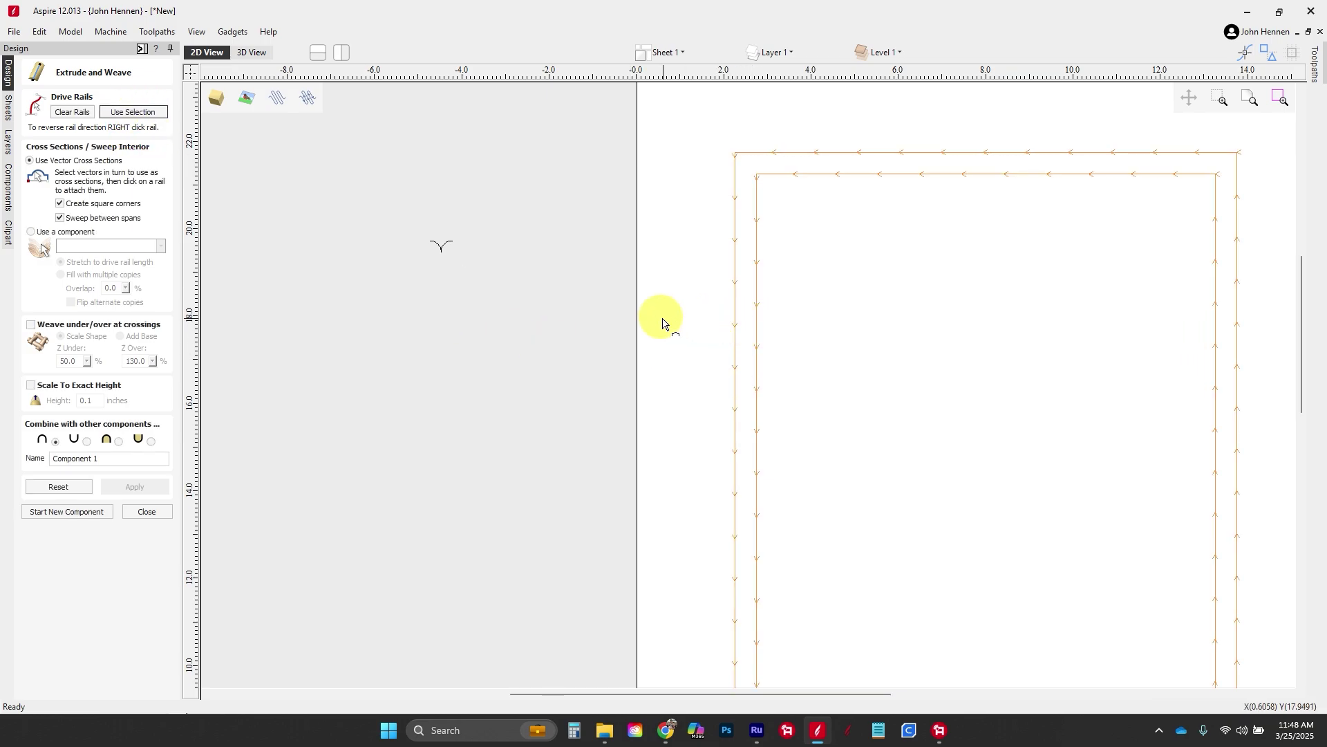
click(440, 245)
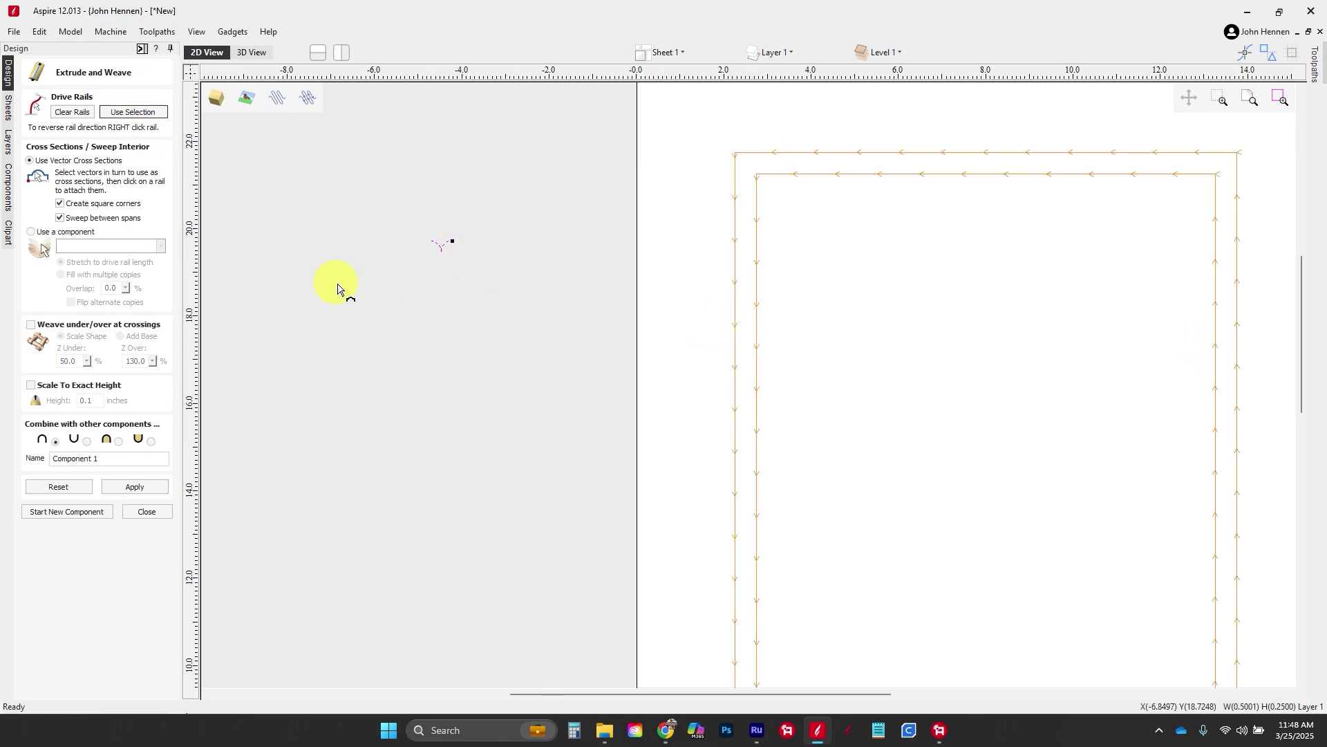
click(132, 487)
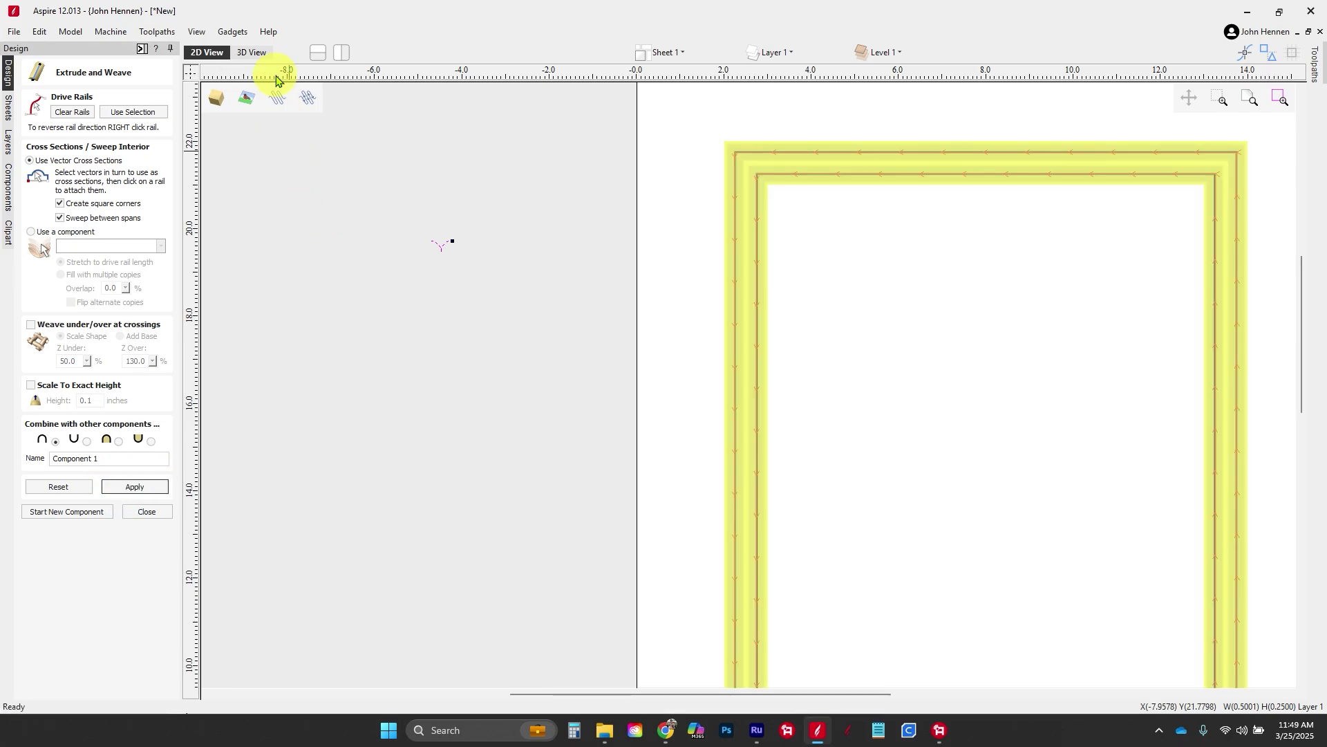
Inspect the swept bead frame in the 3D view, then close the sweep settings
click(251, 52)
scroll(726, 468, up, 3)
drag(712, 558, 683, 317)
scroll(683, 345, up, 3)
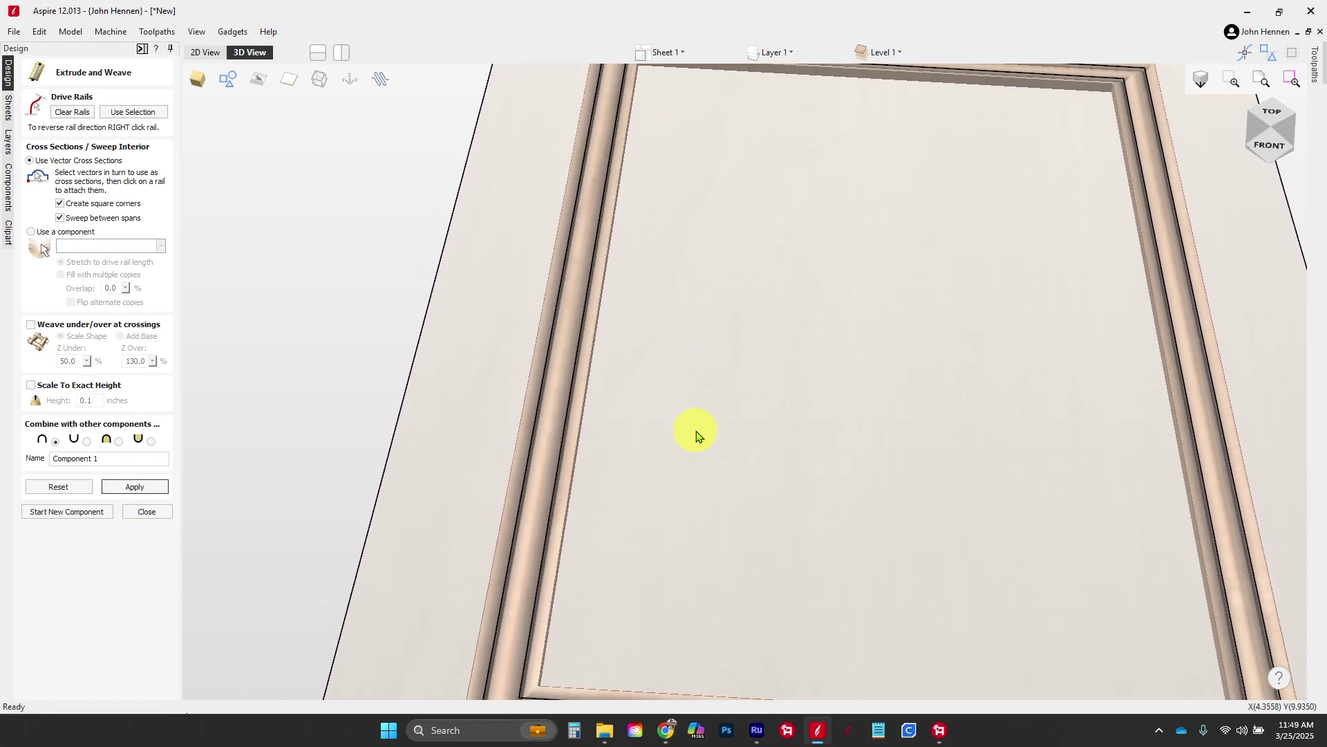
click(146, 512)
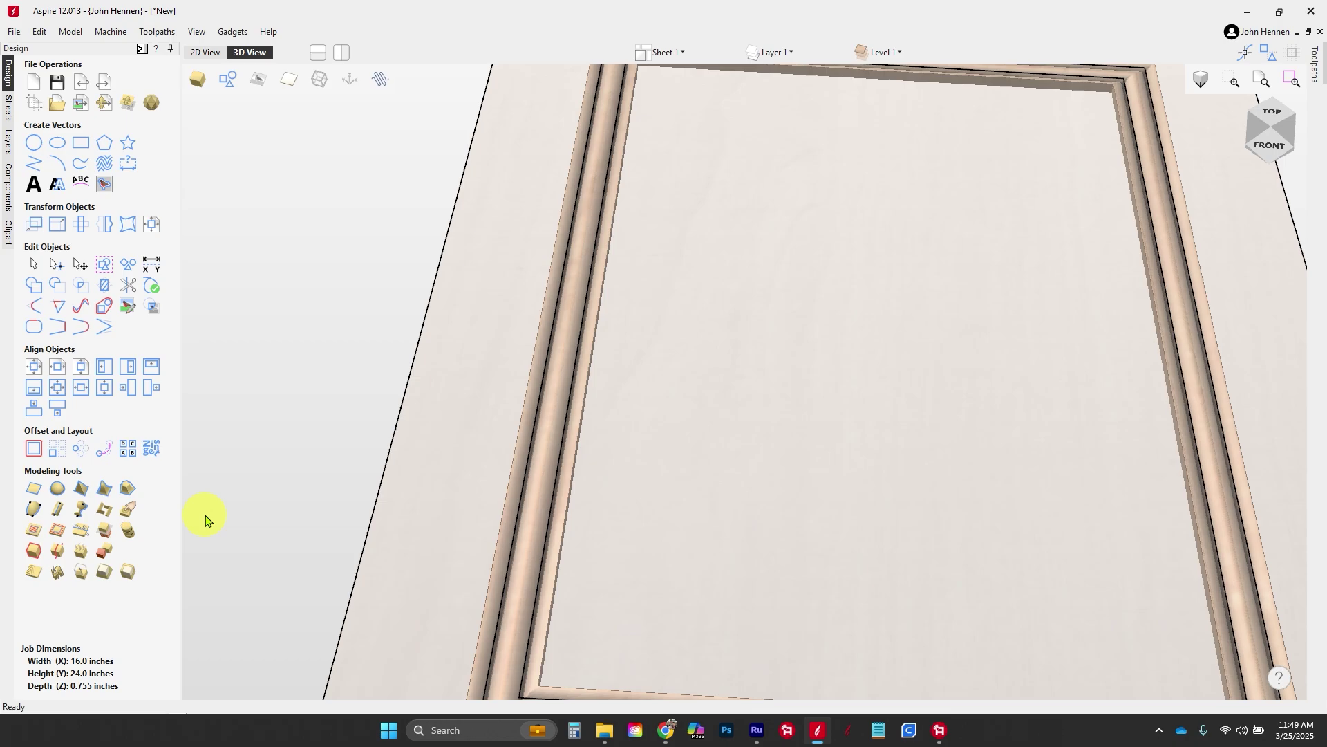
Add a flat base shape under the bead frame and orbit to view the door at an angle
click(35, 492)
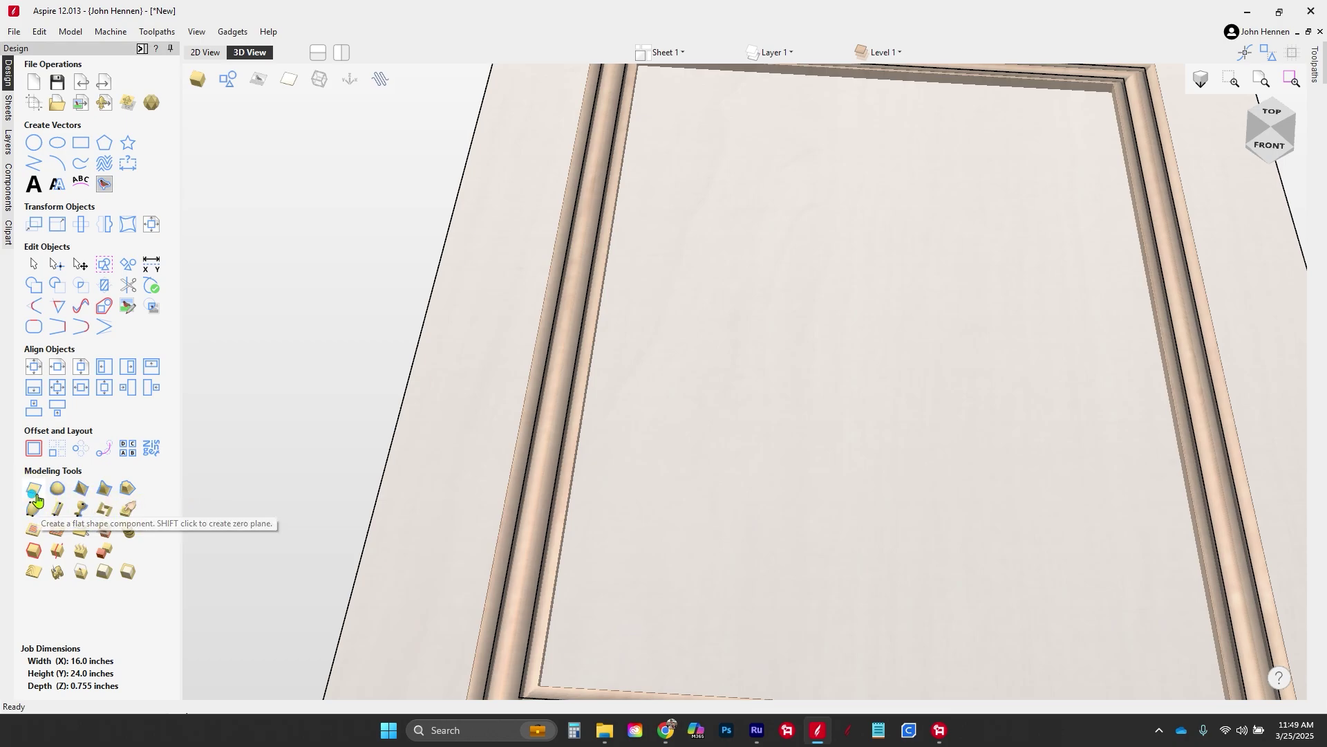
scroll(392, 462, down, 5)
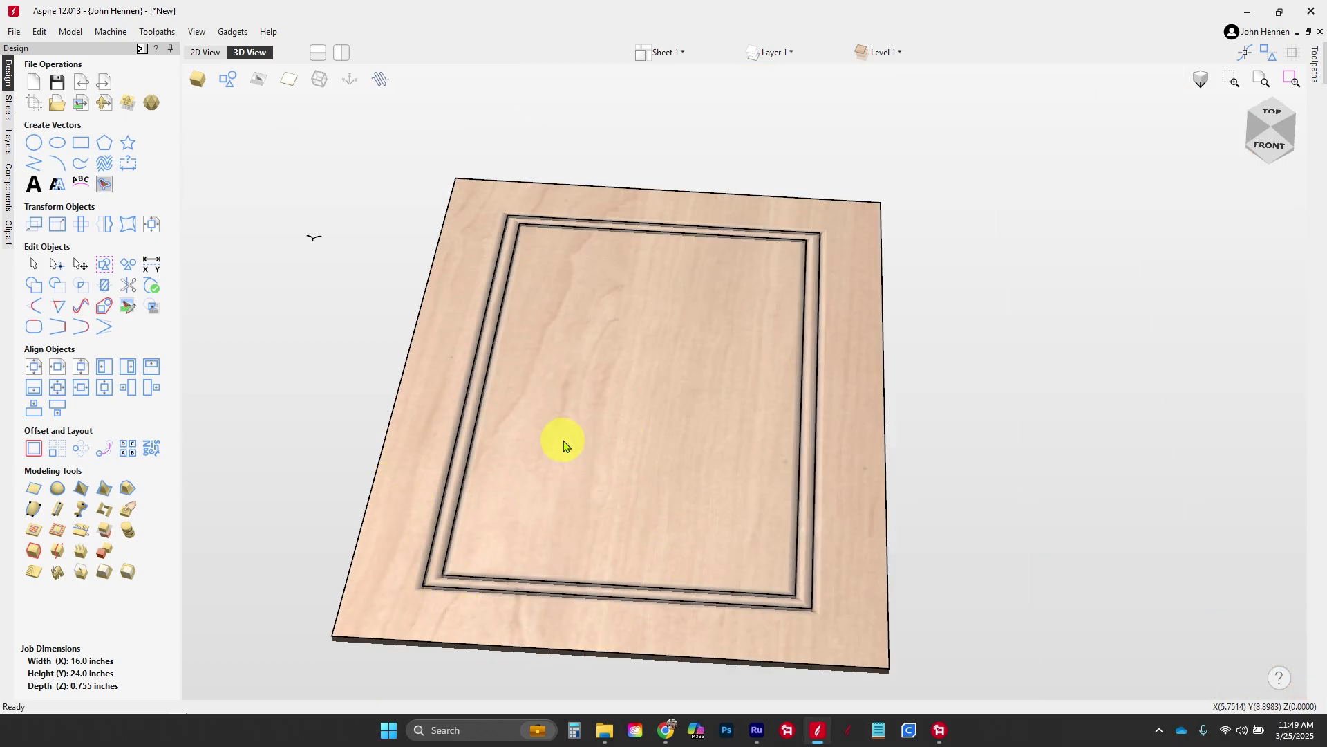
drag(415, 382, 412, 453)
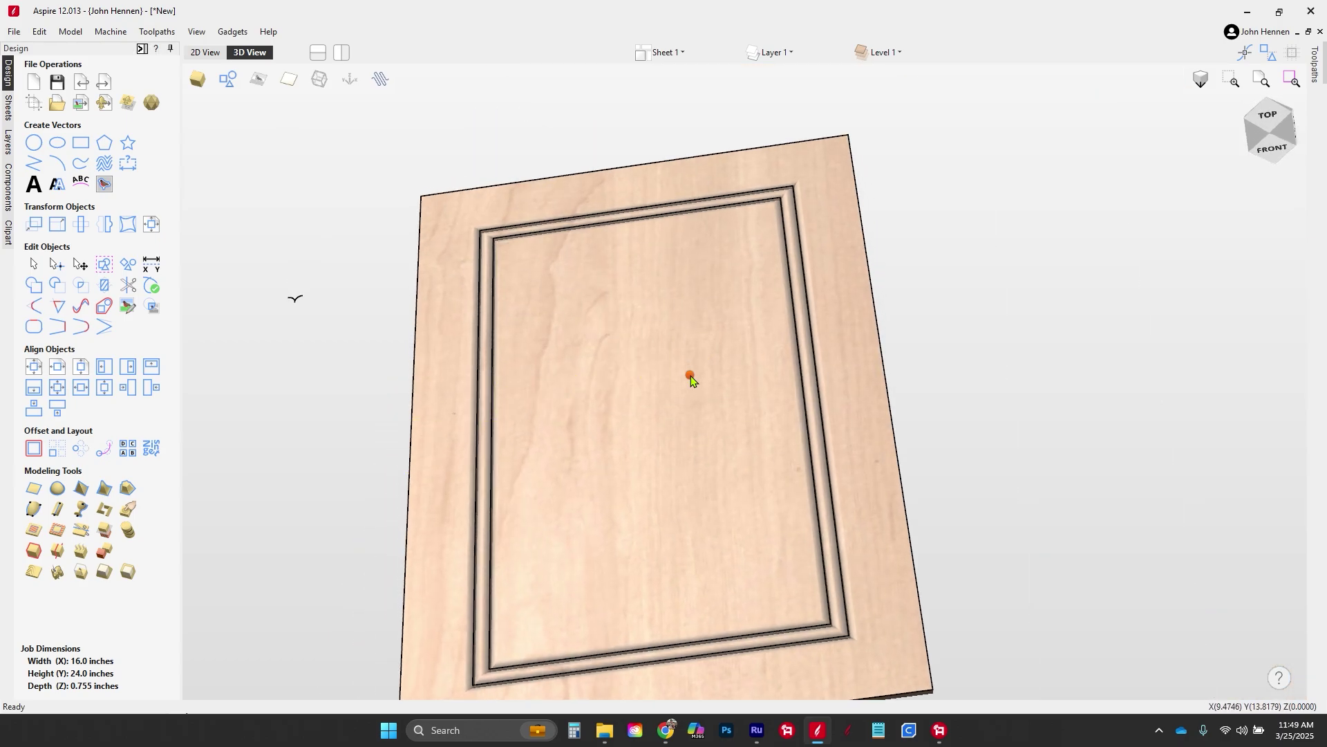
drag(687, 380, 705, 431)
Draw a 0.5 x 0.5 inch square at the outer frame corner and copy it to the inner corner
click(205, 52)
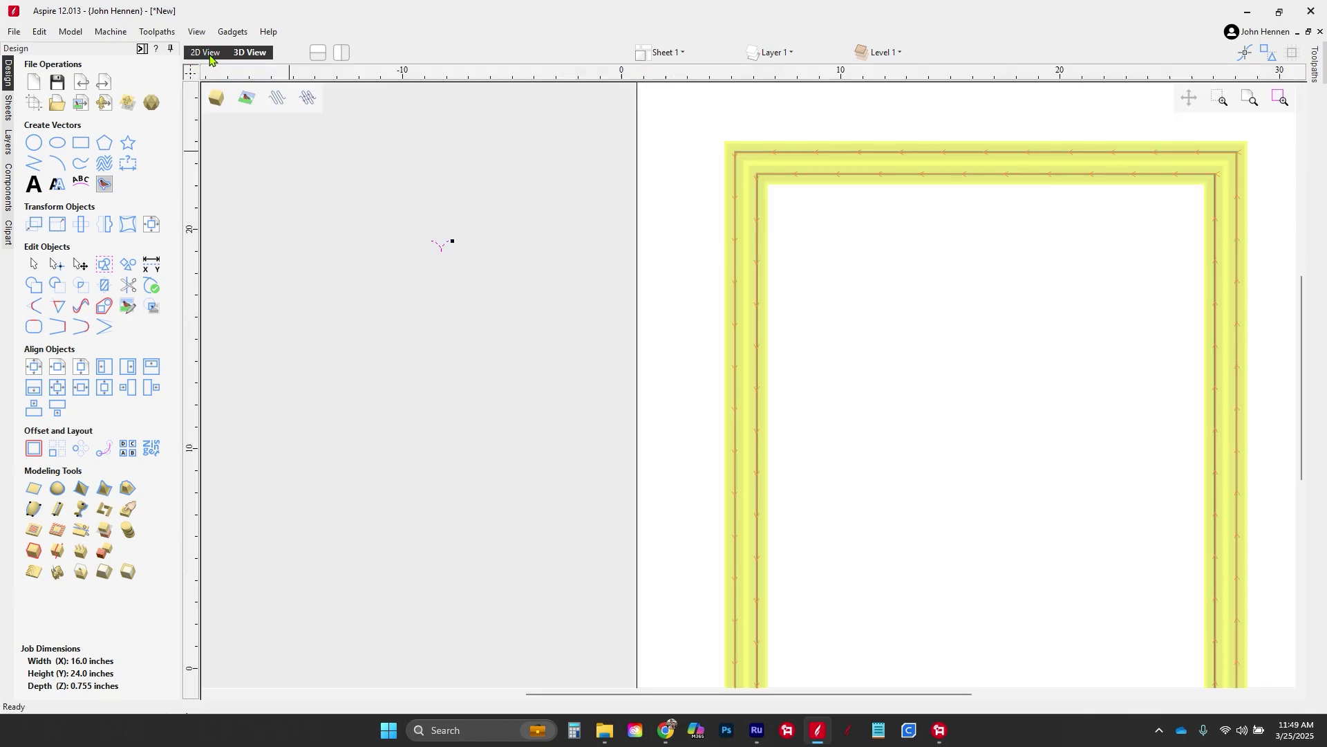
scroll(754, 184, up, 3)
scroll(752, 184, up, 2)
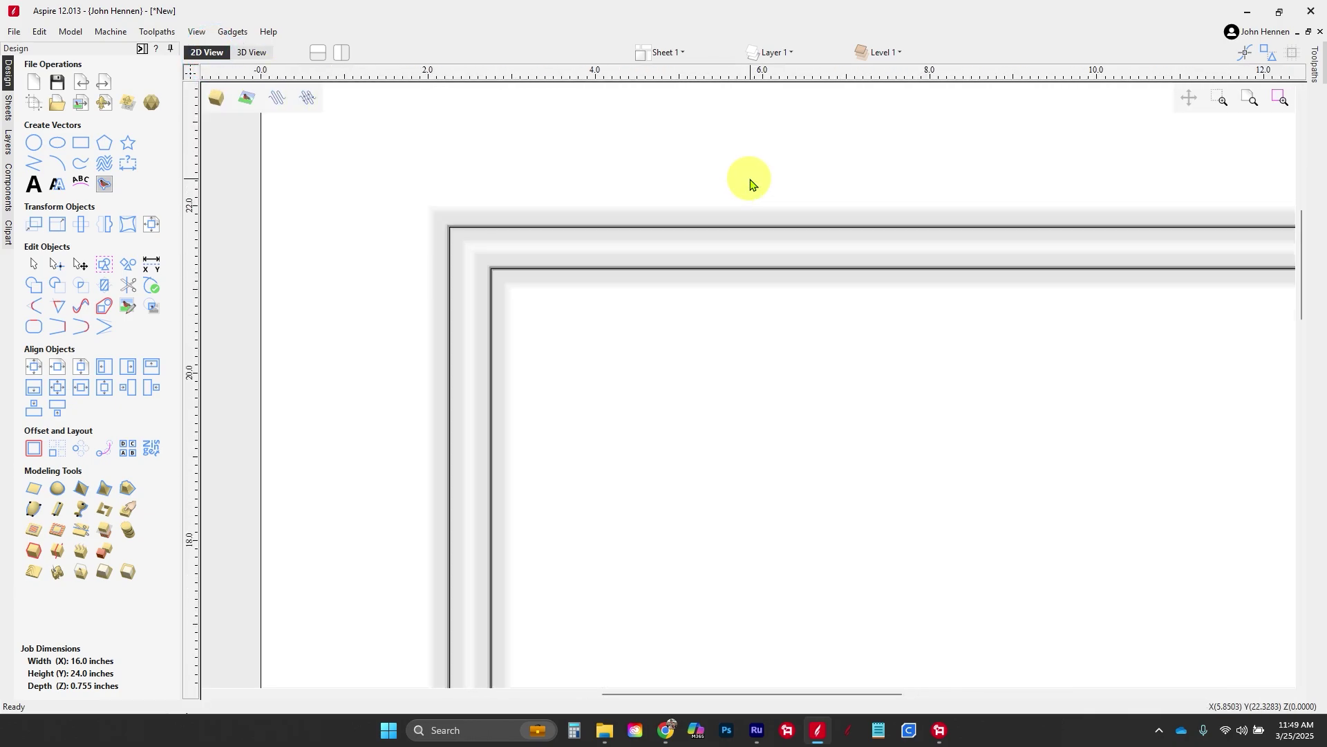
click(81, 143)
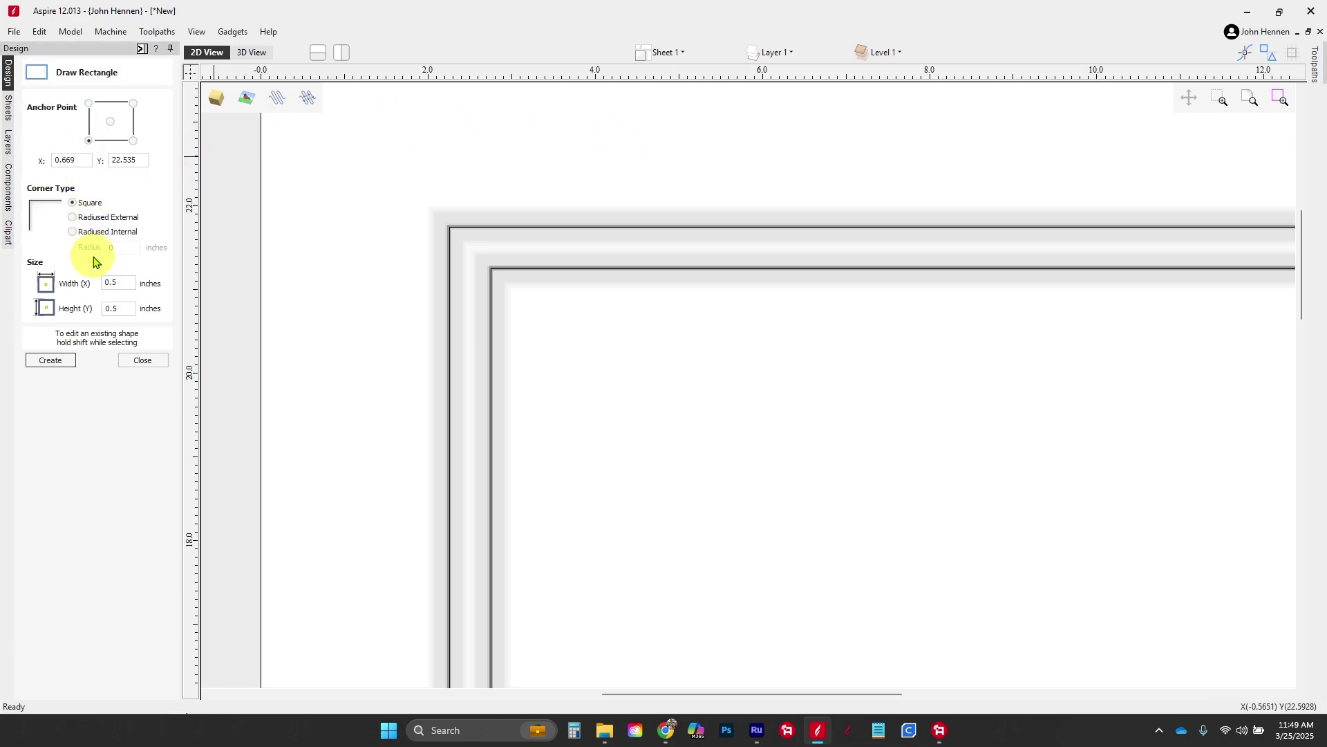
click(451, 226)
key(Escape)
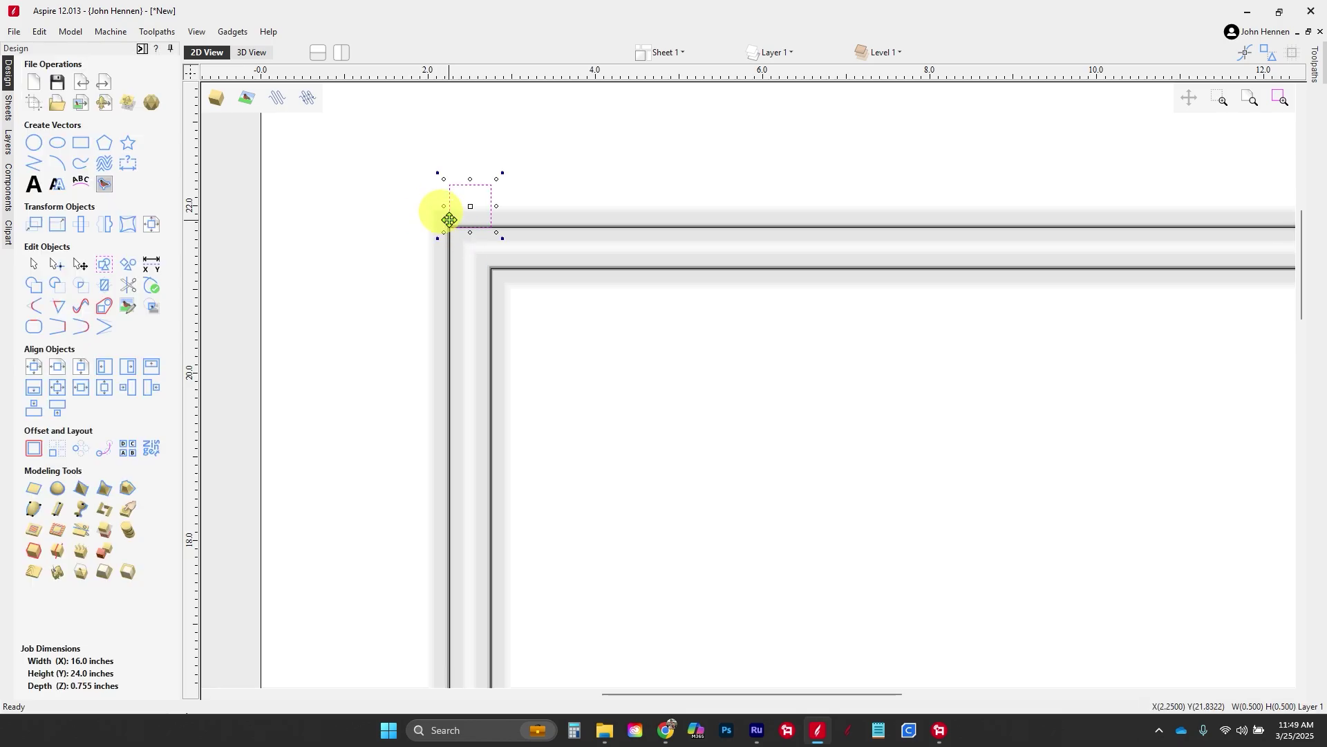
mouse_move(461, 214)
mouse_down()
mouse_move(465, 202)
mouse_move(448, 225)
mouse_up()
scroll(453, 232, up, 3)
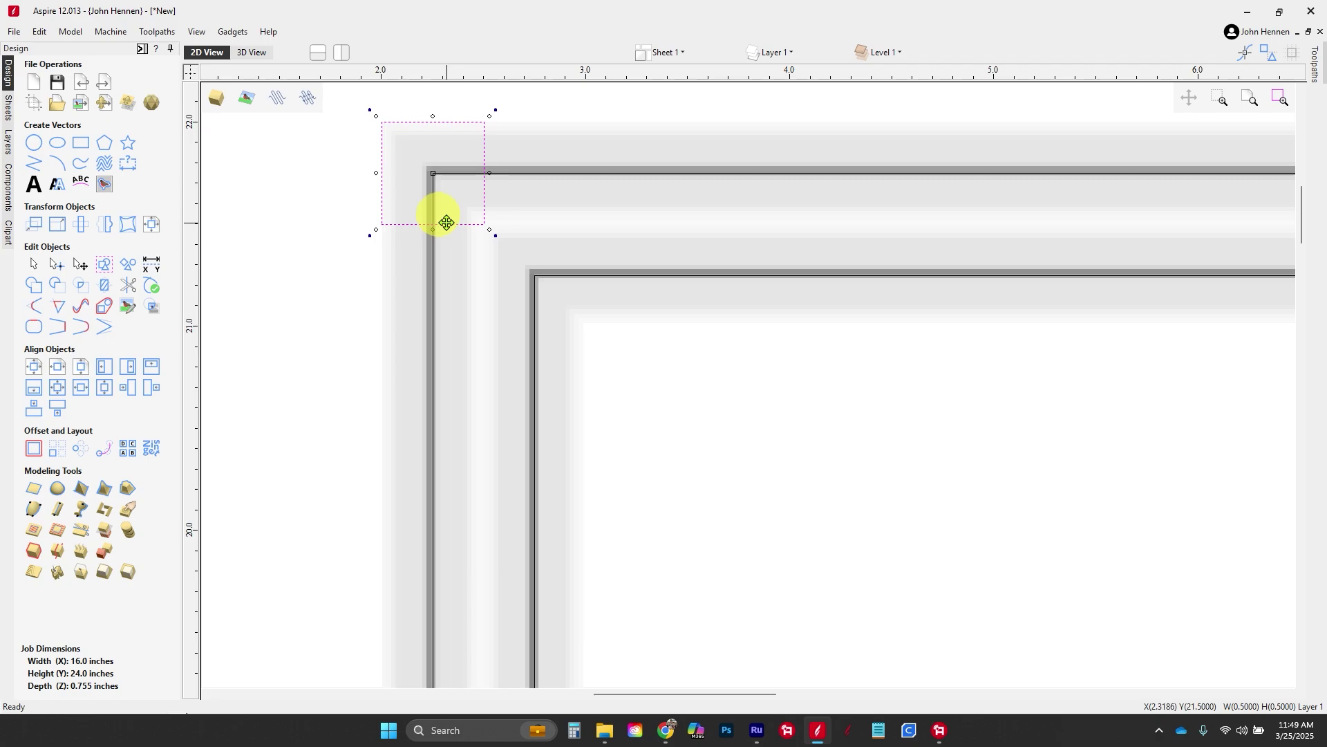
drag(434, 173, 532, 276)
click(332, 304)
Mirror copies of both corner squares to the top-right, bottom-right and bottom-left corners
scroll(355, 252, down, 3)
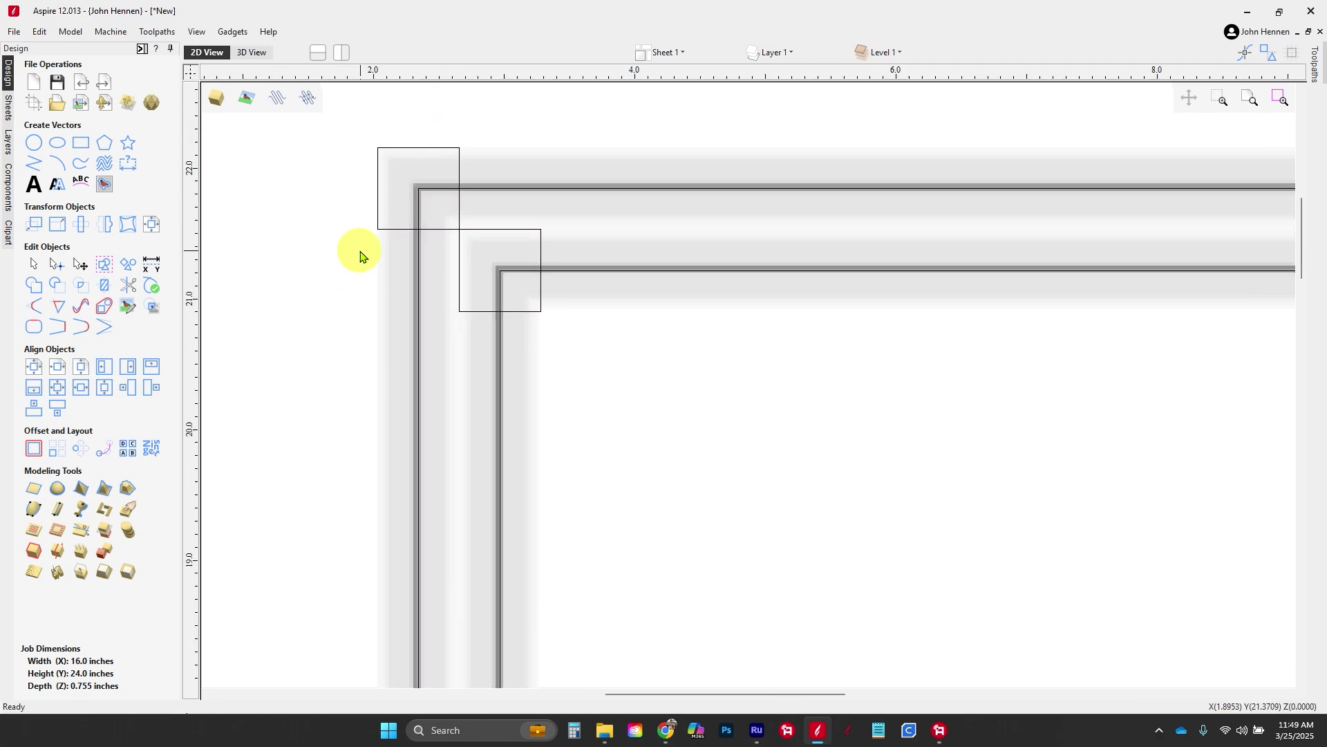
drag(306, 146, 499, 327)
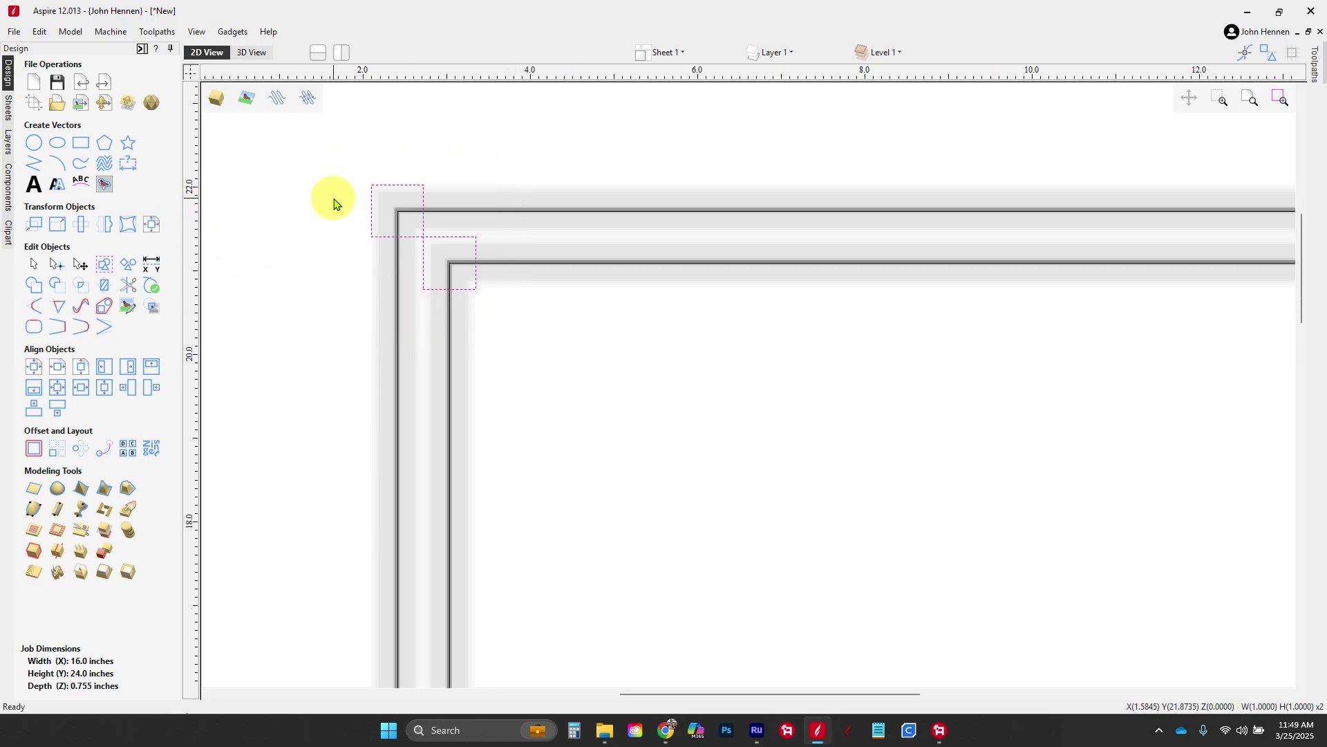
scroll(338, 184, down, 8)
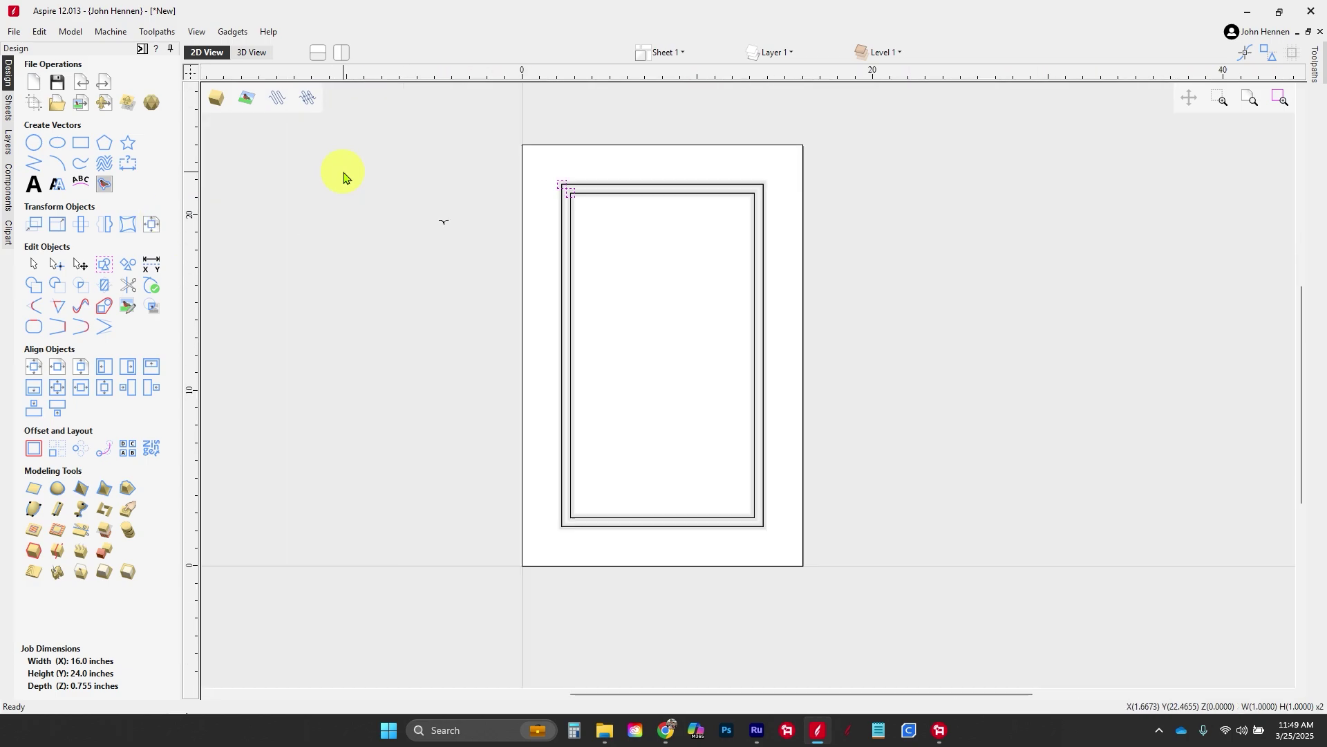
click(115, 227)
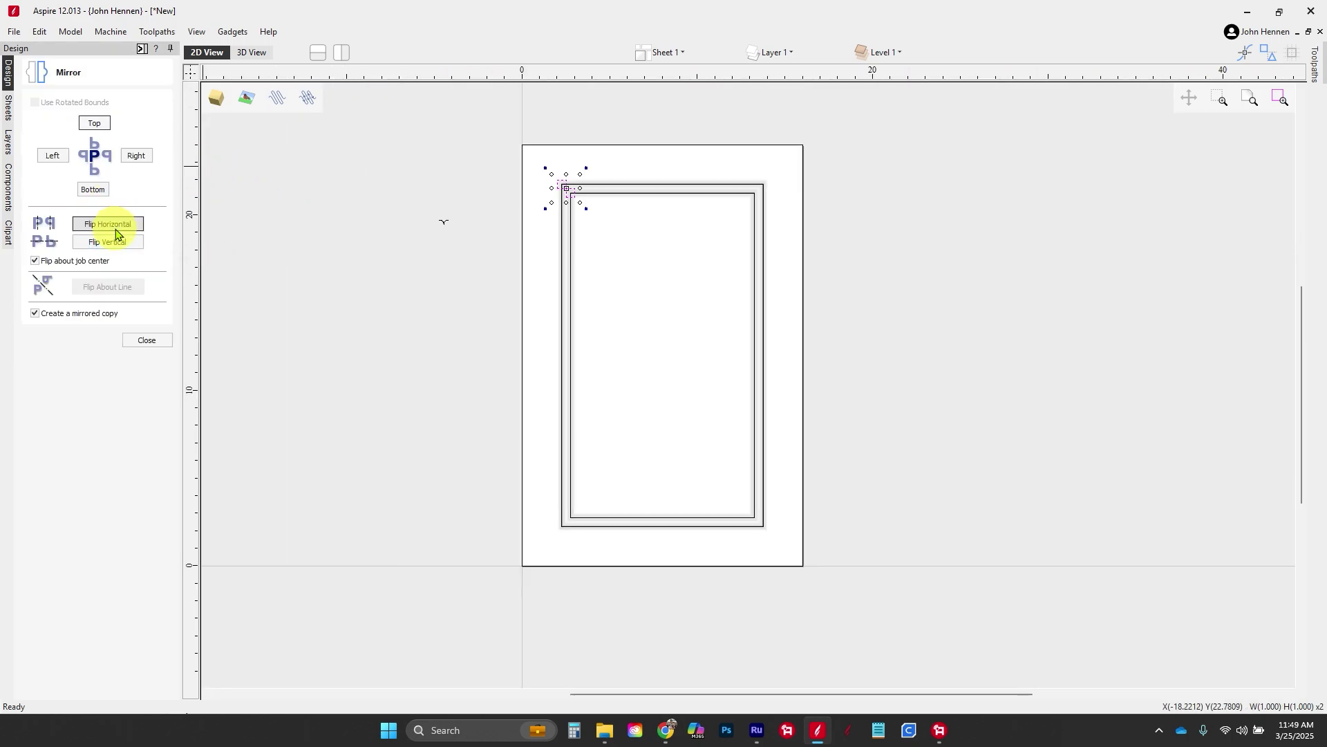
click(112, 226)
click(115, 242)
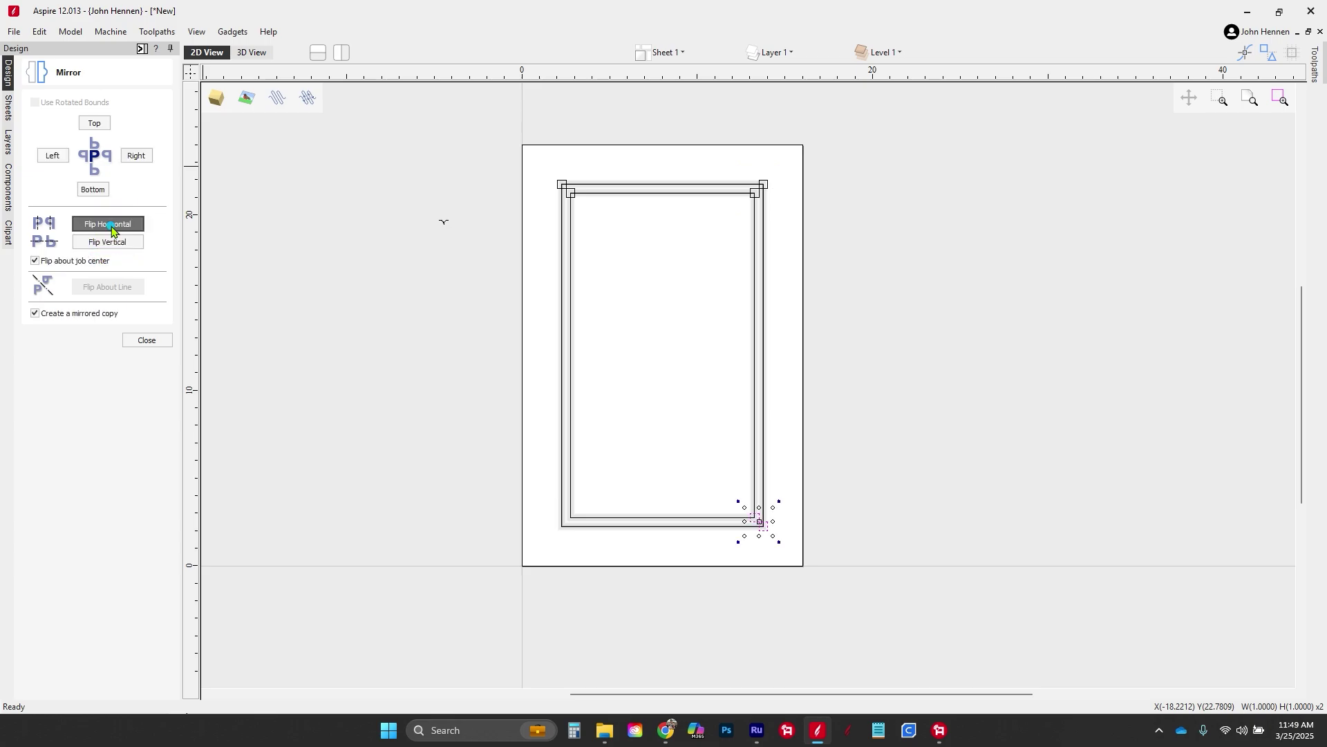
click(112, 227)
click(145, 338)
click(619, 543)
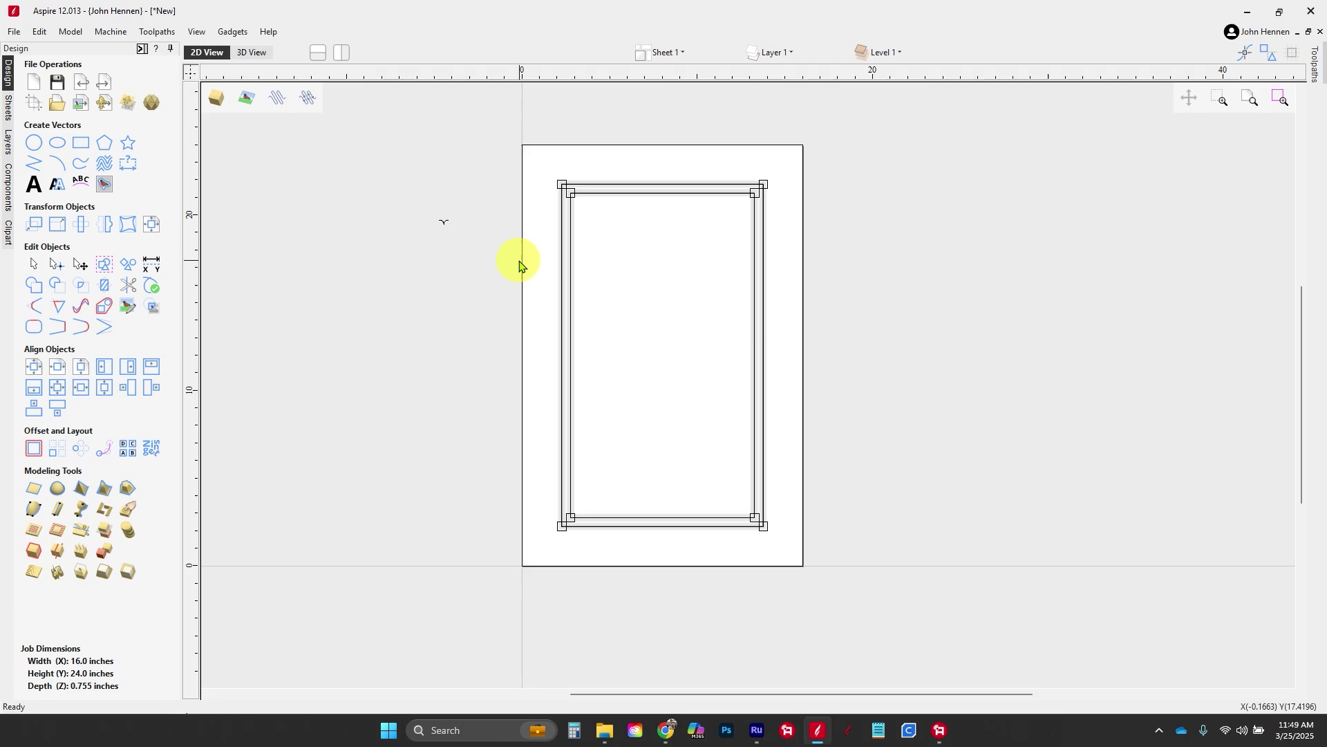
Create Profile 1 on both frame rectangles with a plunge point roundover bit, 0.25 inch deep
click(141, 49)
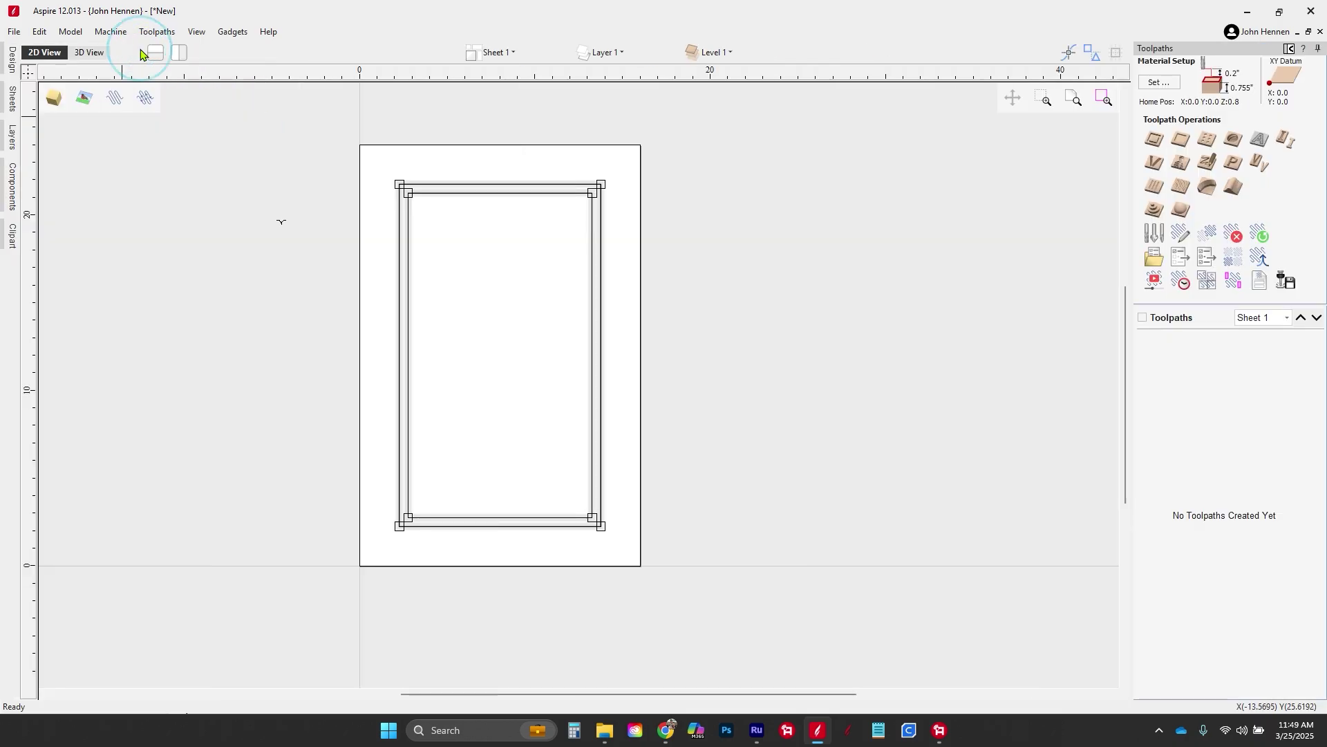
click(511, 194)
shift+click(512, 185)
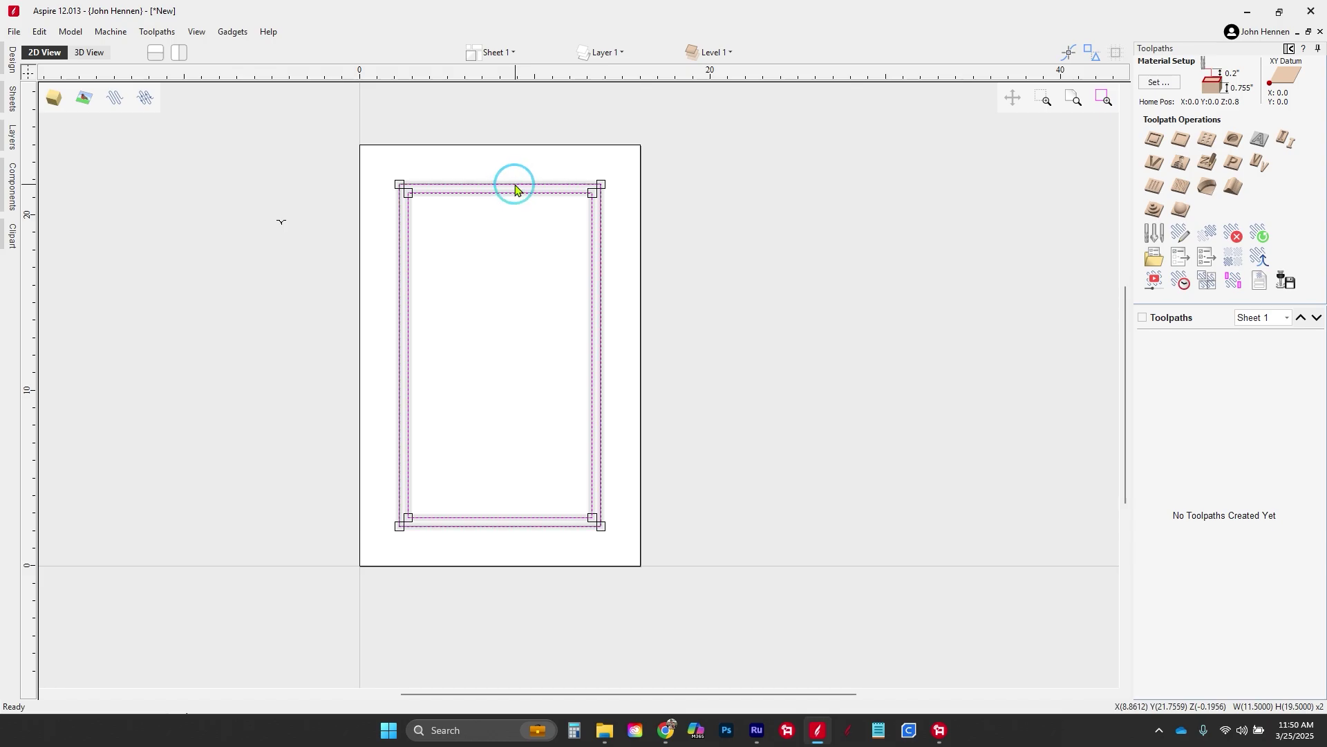
click(1155, 149)
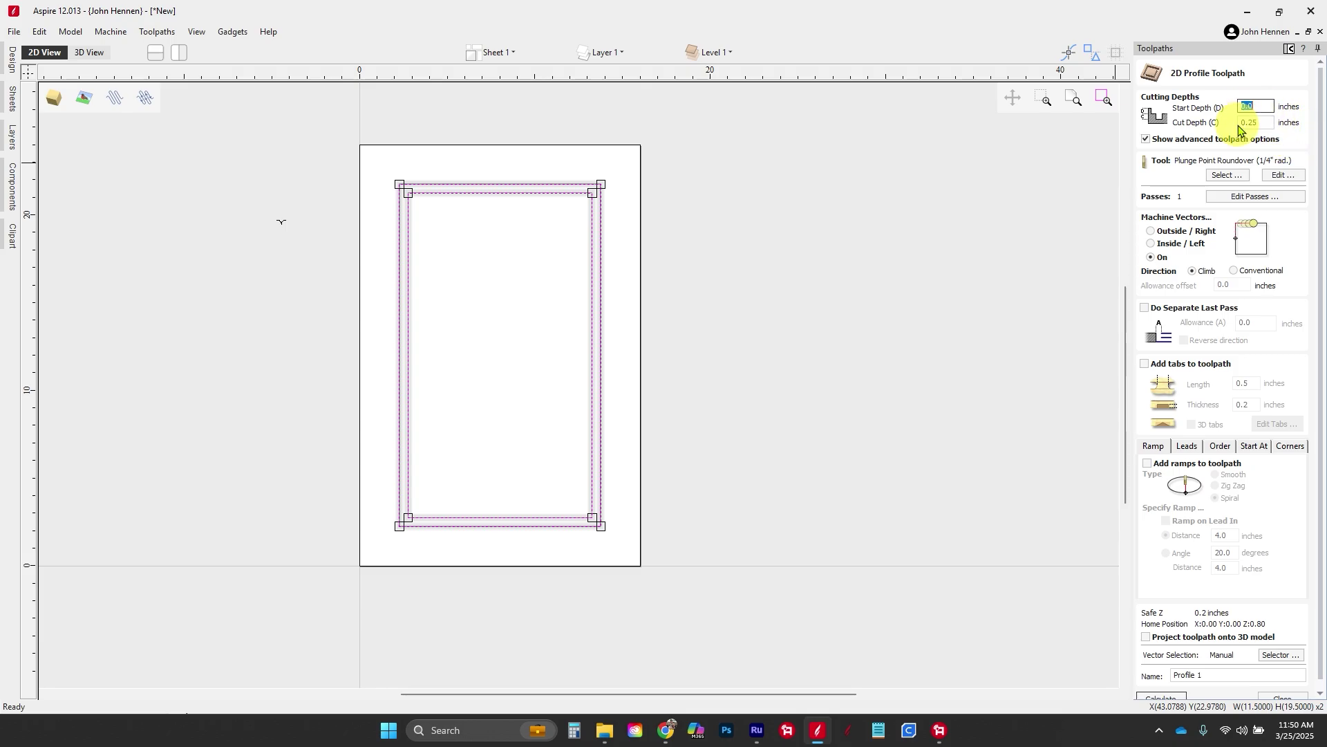
click(1228, 174)
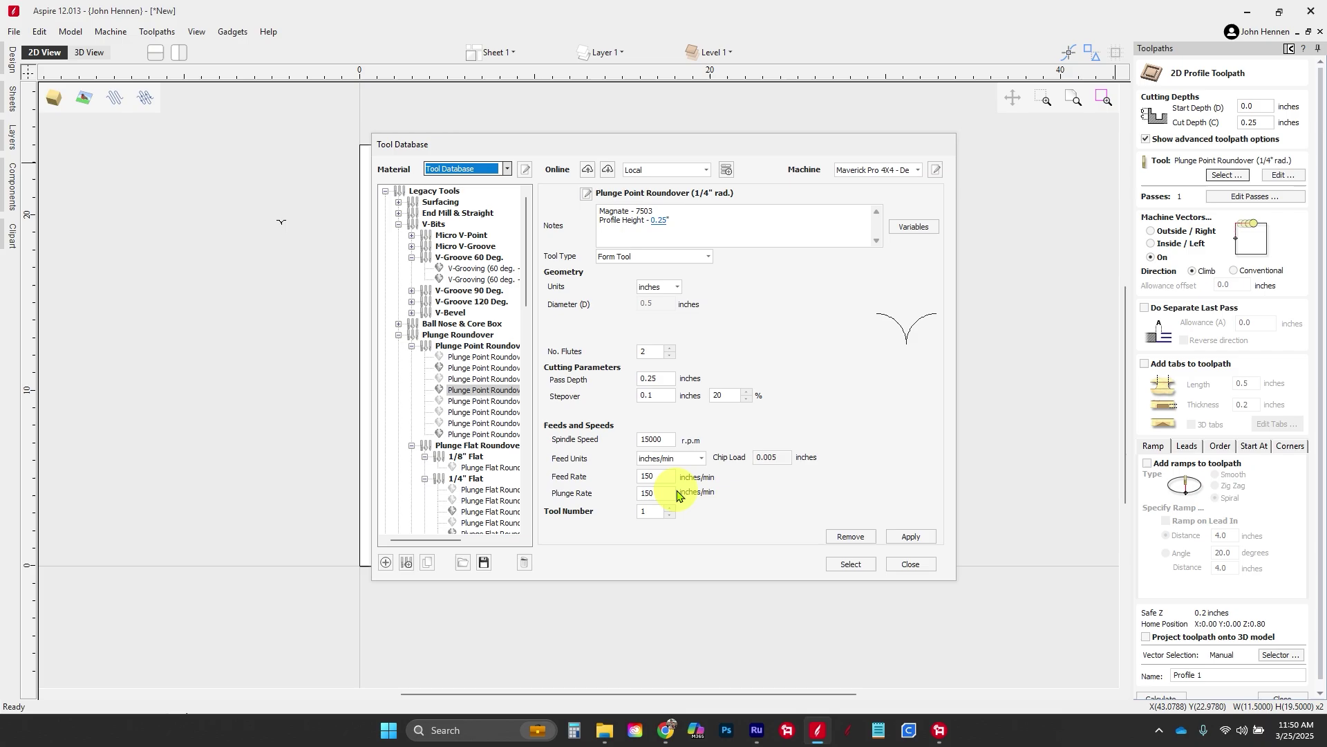
click(910, 533)
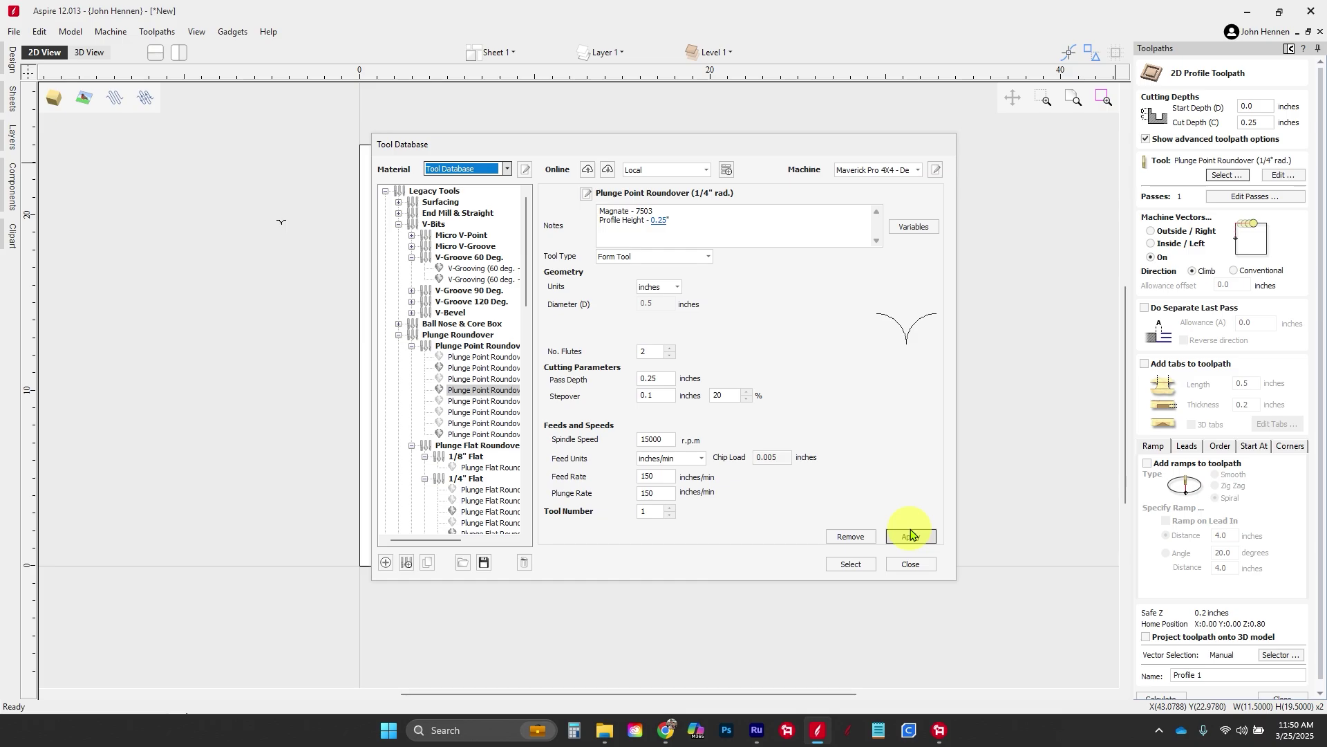
click(858, 565)
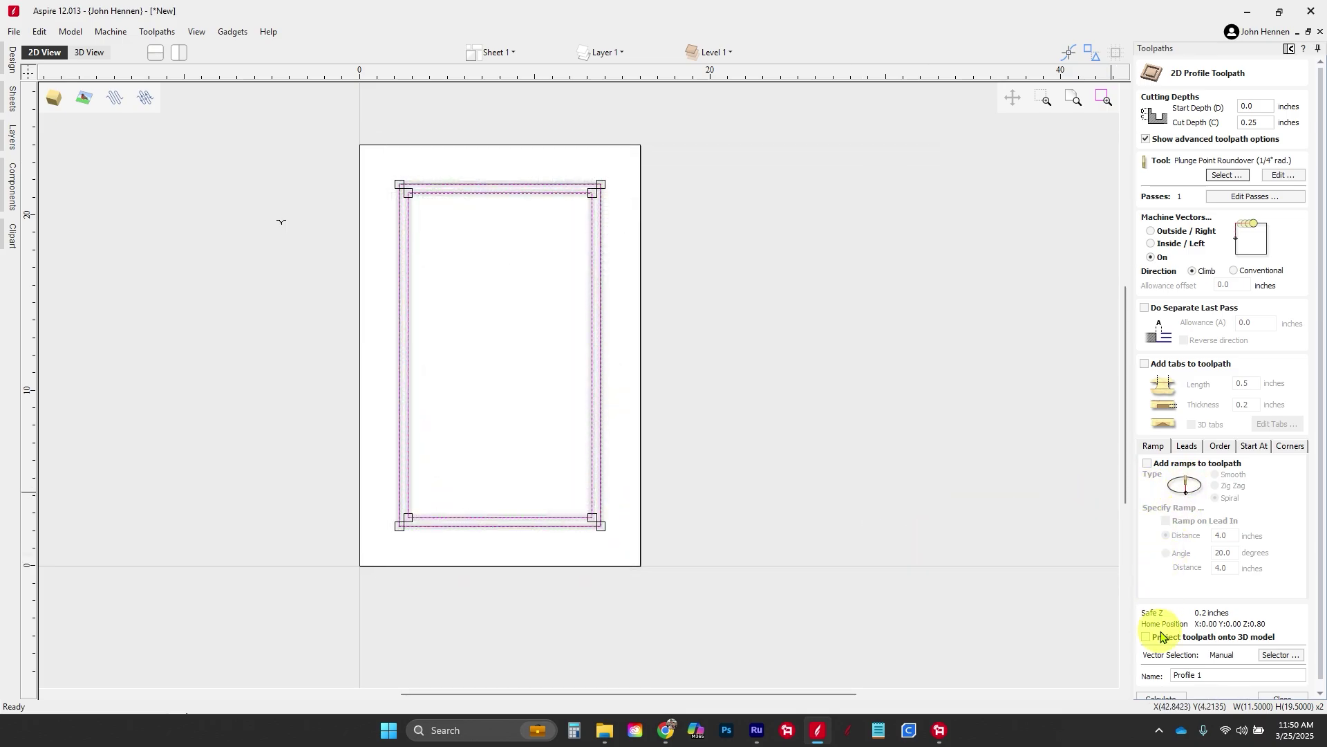
click(1161, 697)
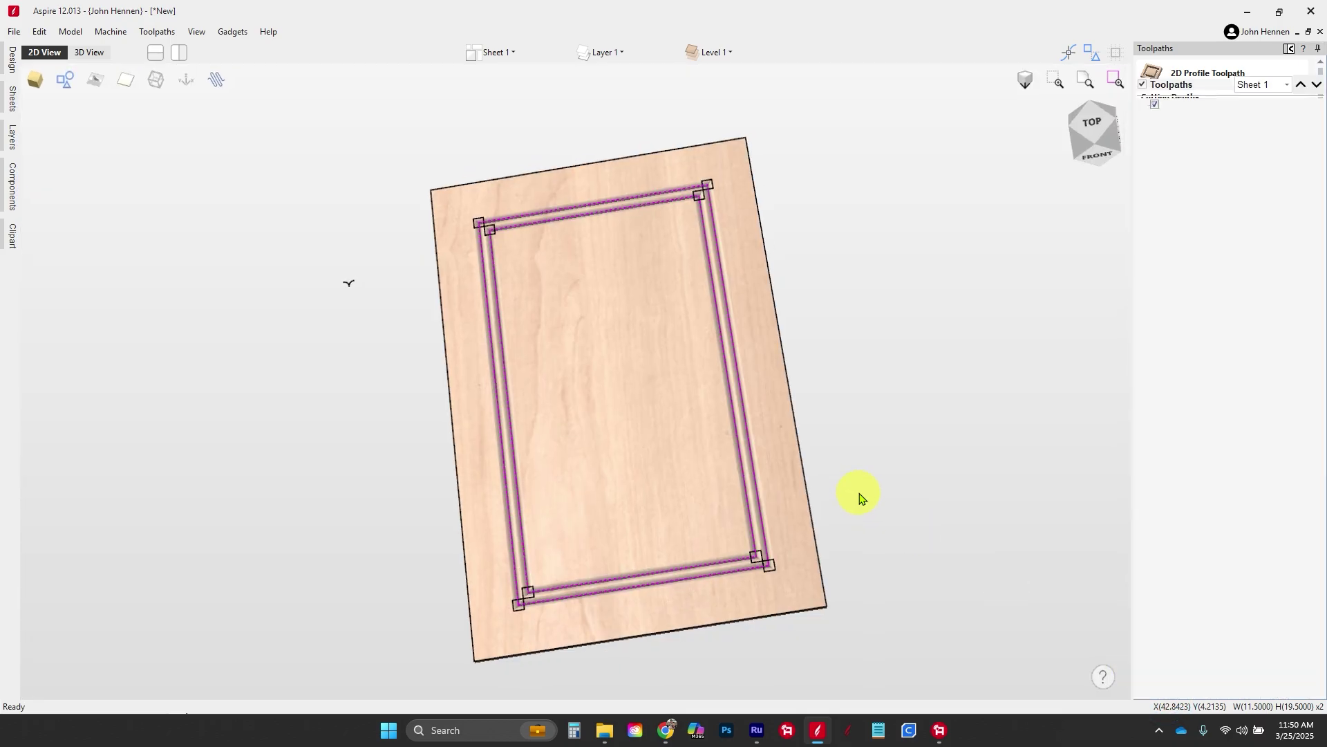
Preview the carved bead grooves in 3D, orbiting down onto a frame corner
click(1184, 316)
scroll(664, 212, up, 5)
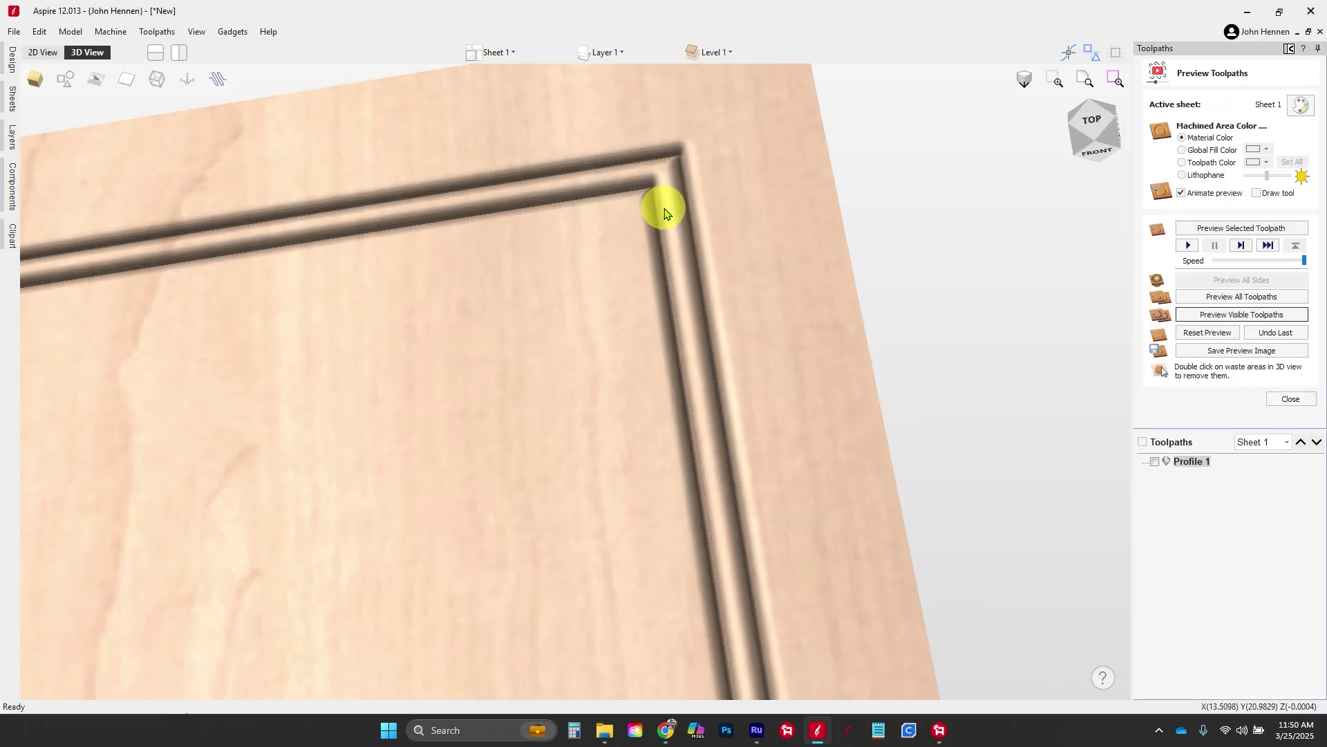
drag(664, 212, 676, 299)
drag(664, 249, 663, 243)
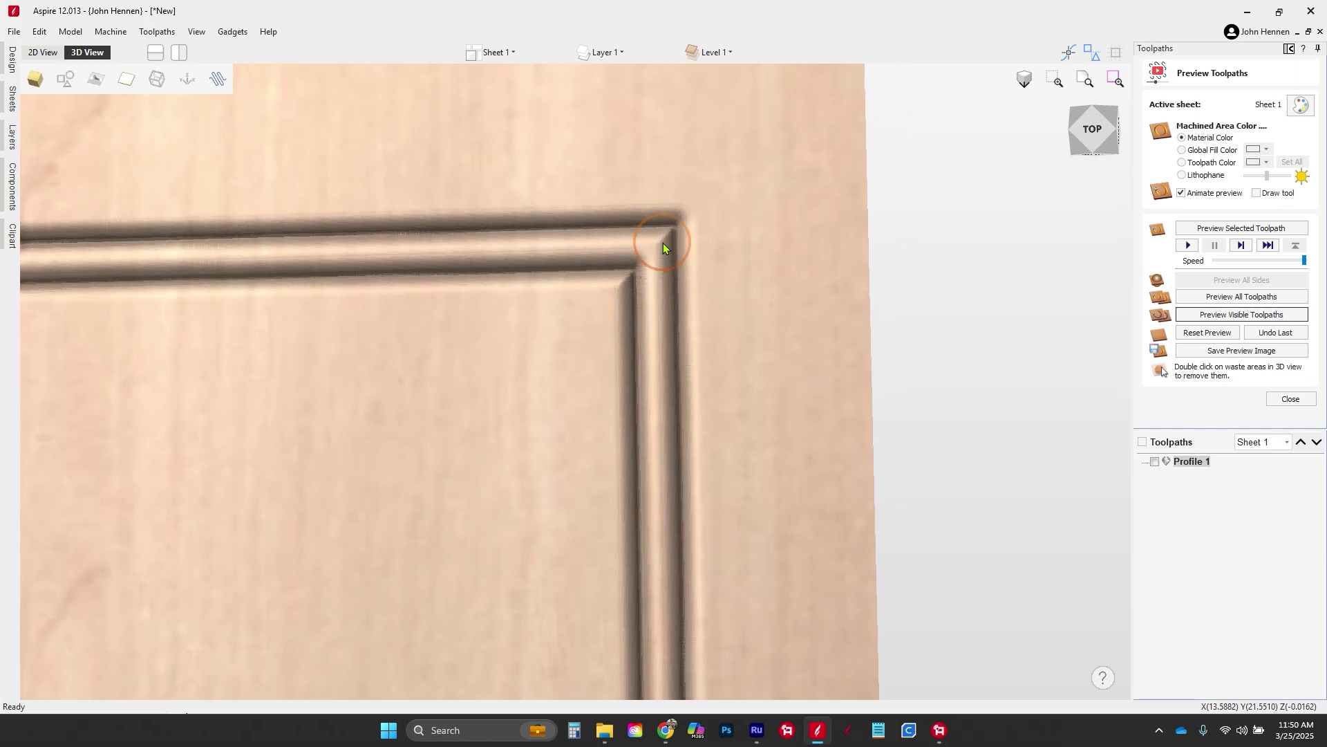
scroll(691, 210, up, 4)
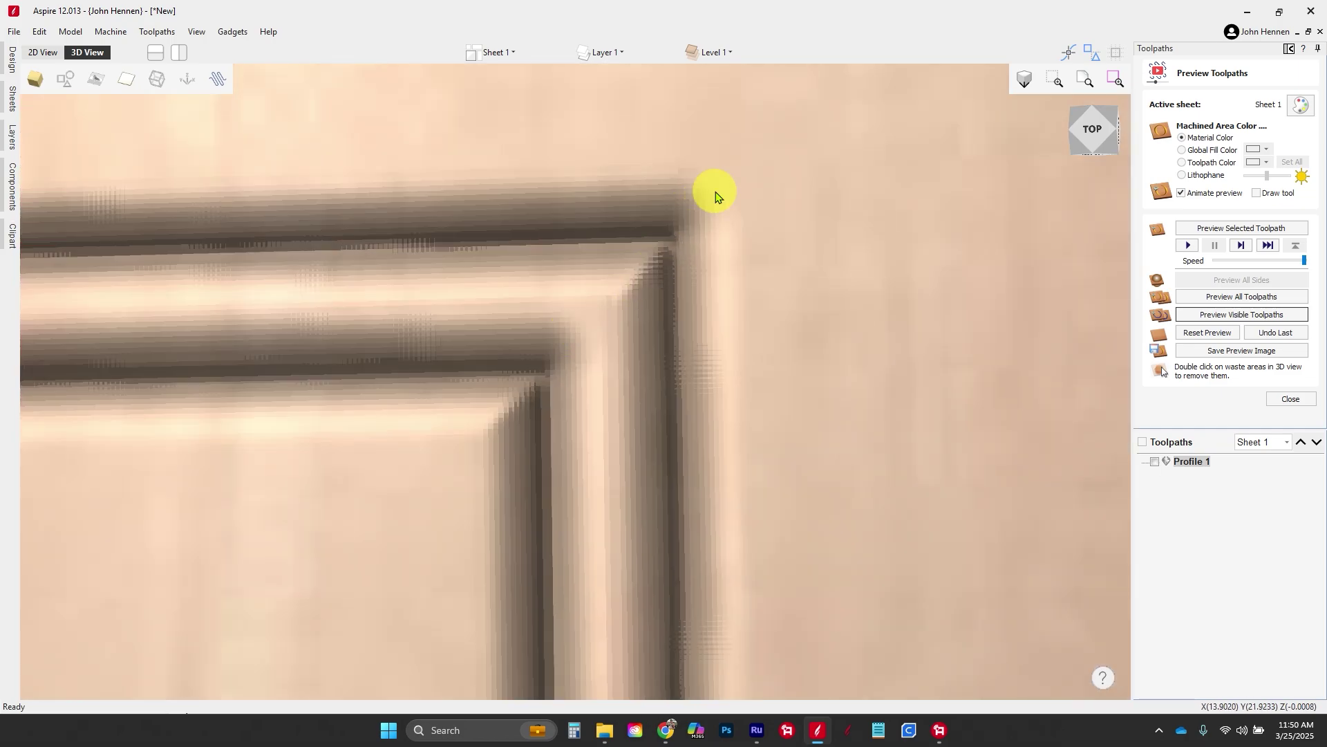
scroll(747, 186, down, 3)
scroll(759, 185, down, 5)
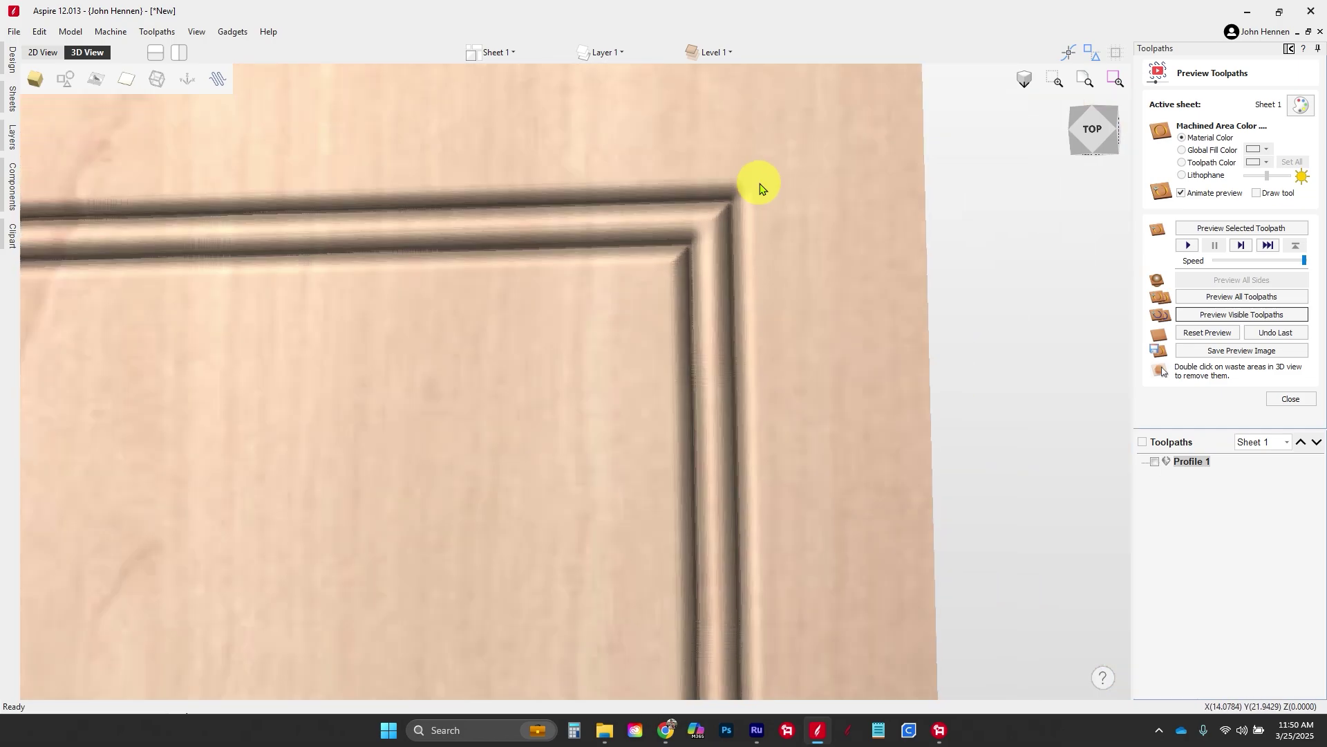
scroll(621, 184, down, 2)
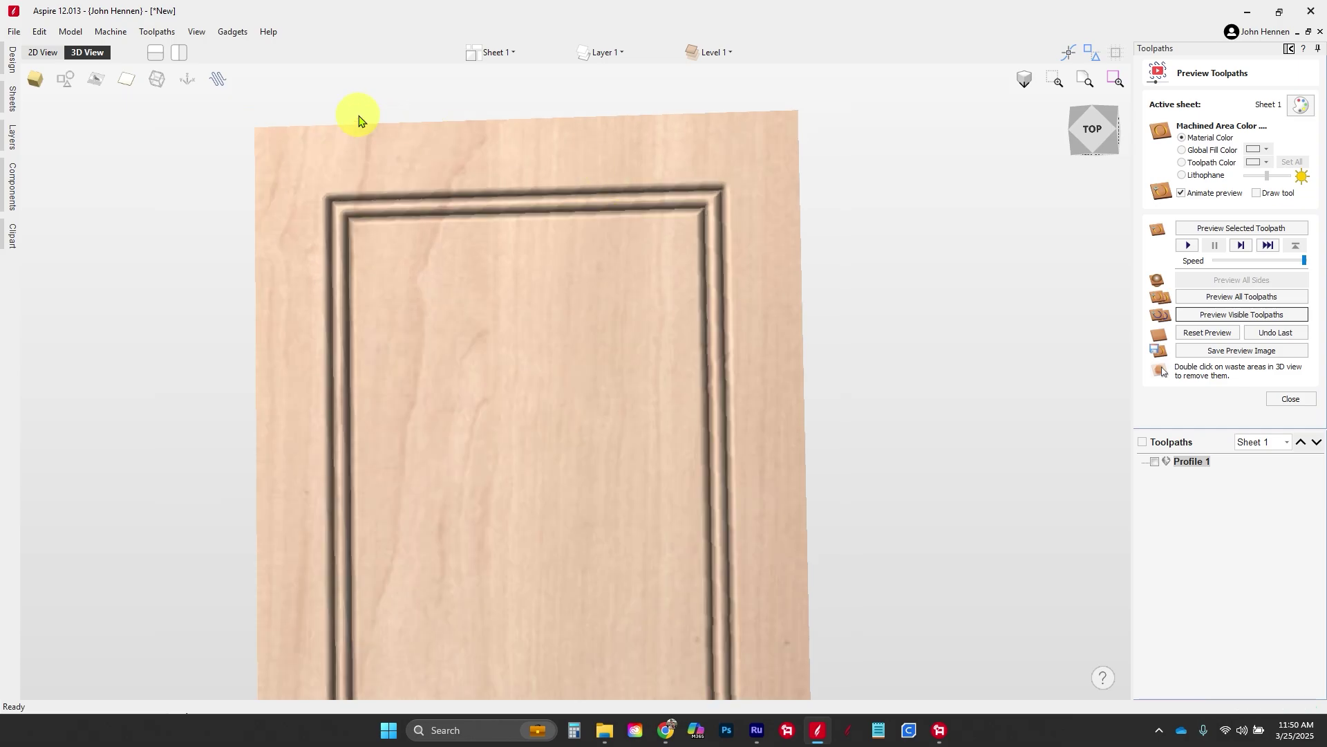
Select the top and bottom corner vectors of the frame in the 2D view
click(46, 53)
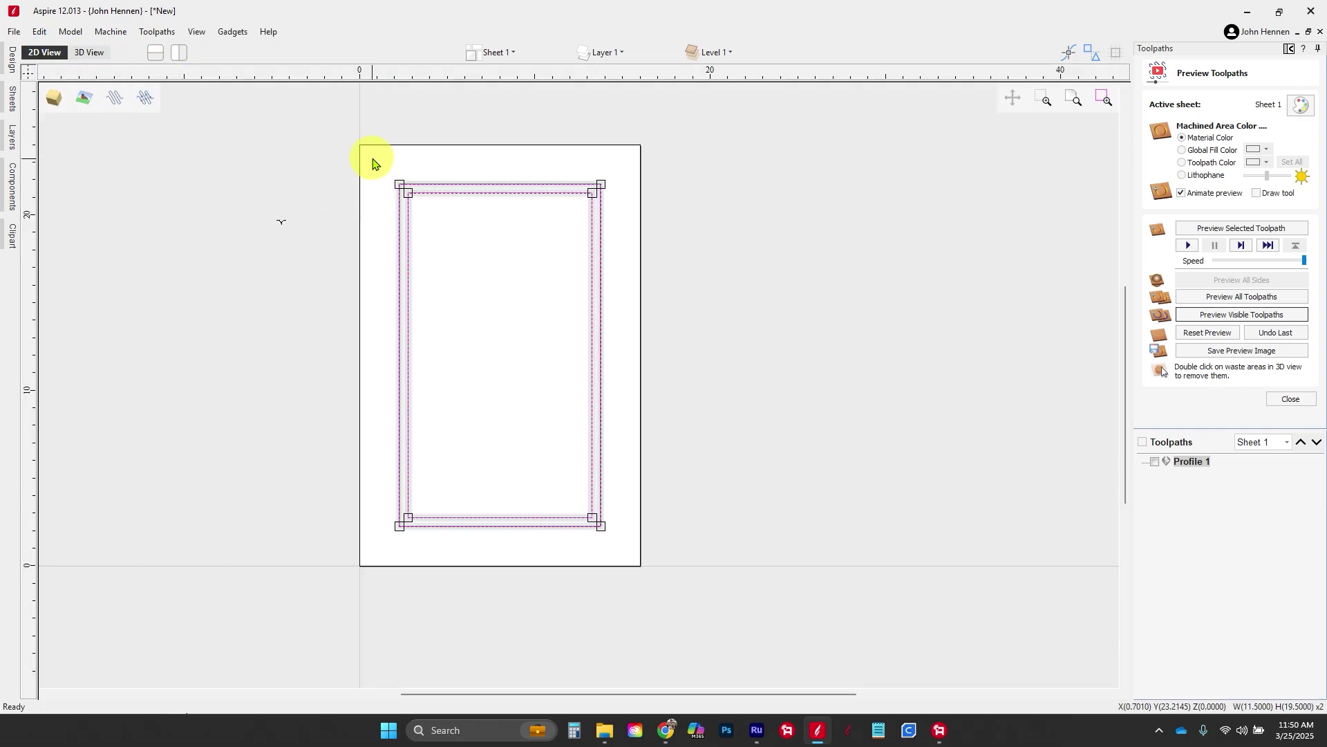
drag(373, 160, 643, 230)
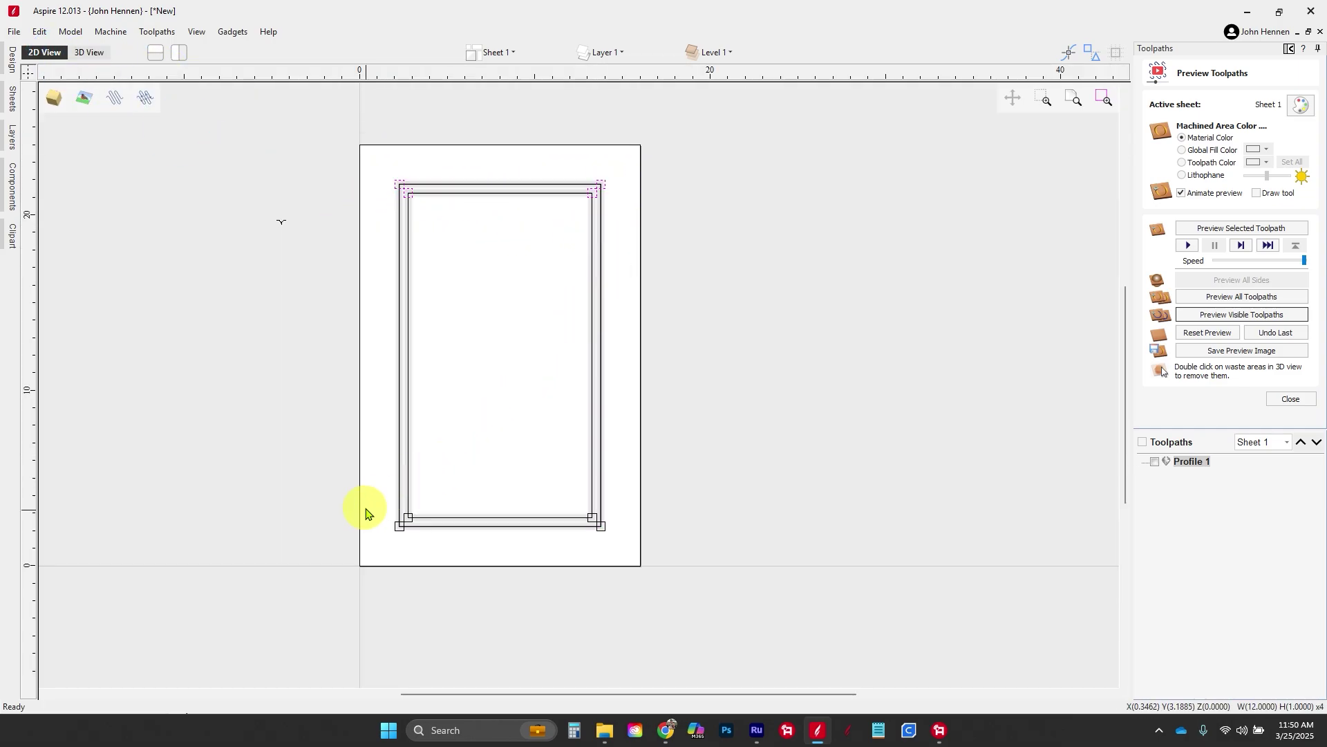
drag(354, 498, 637, 578)
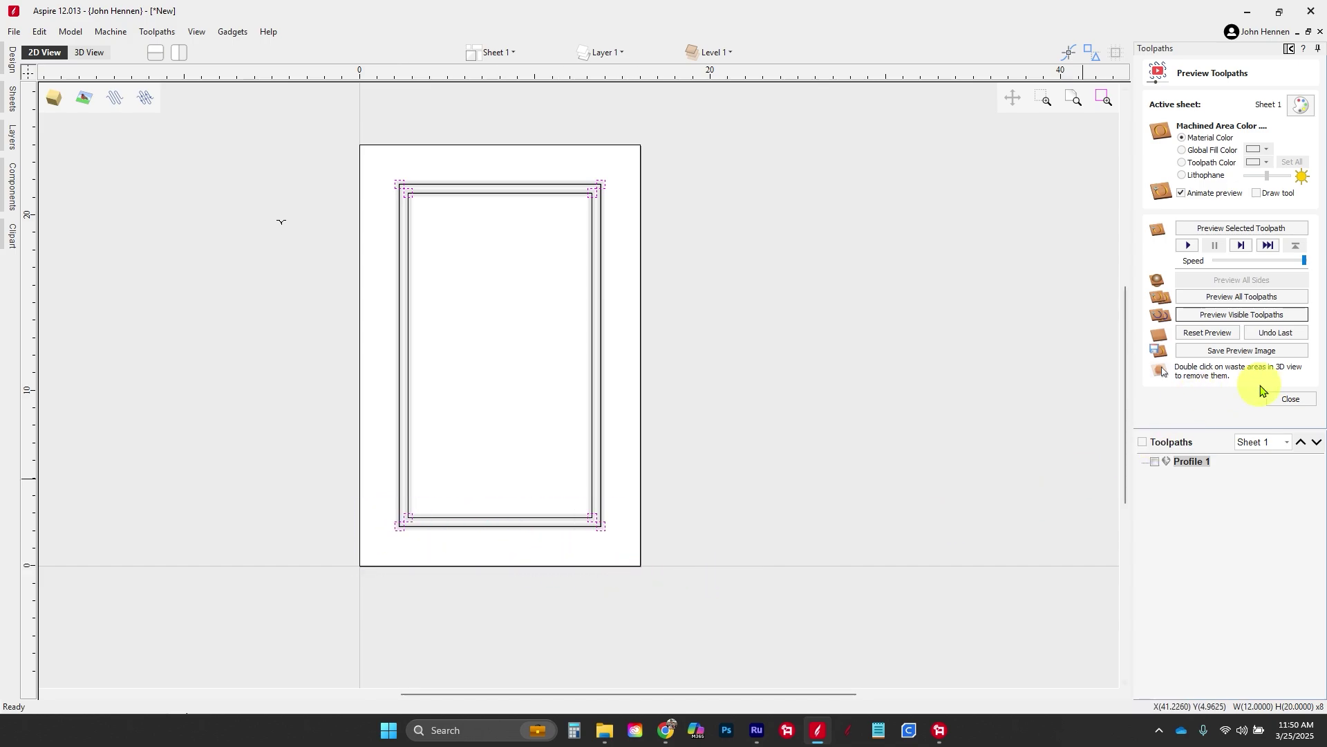
click(1290, 400)
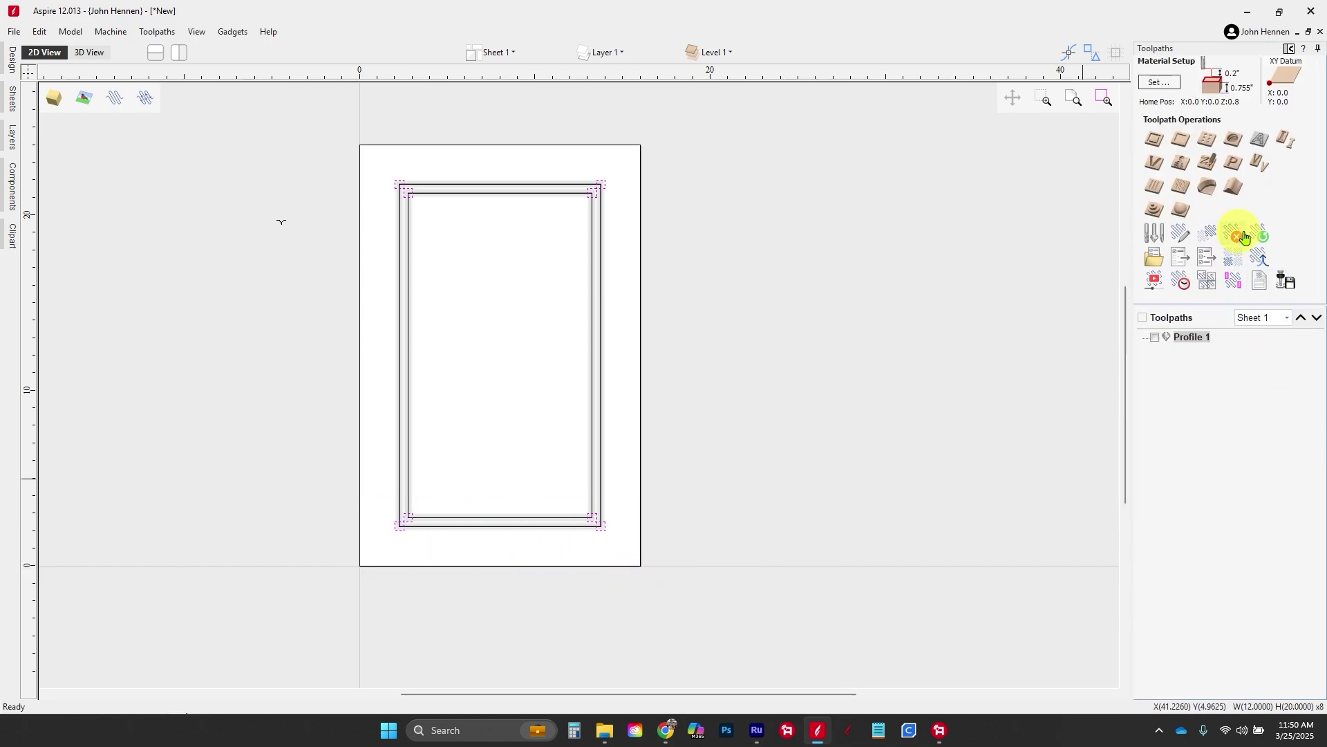
Calculate 3D Finish 1 with a single 1/16-inch tapered ball nose set as tool number 2
click(1185, 215)
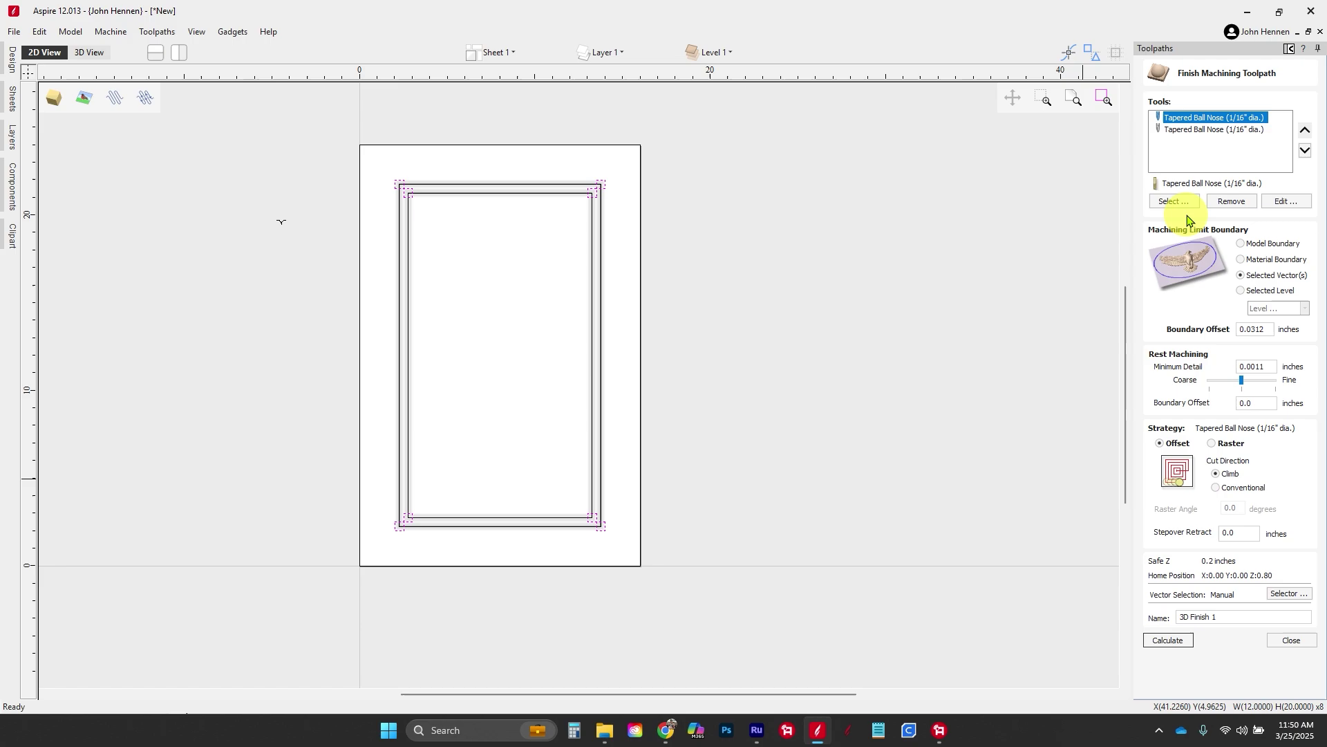
click(1203, 130)
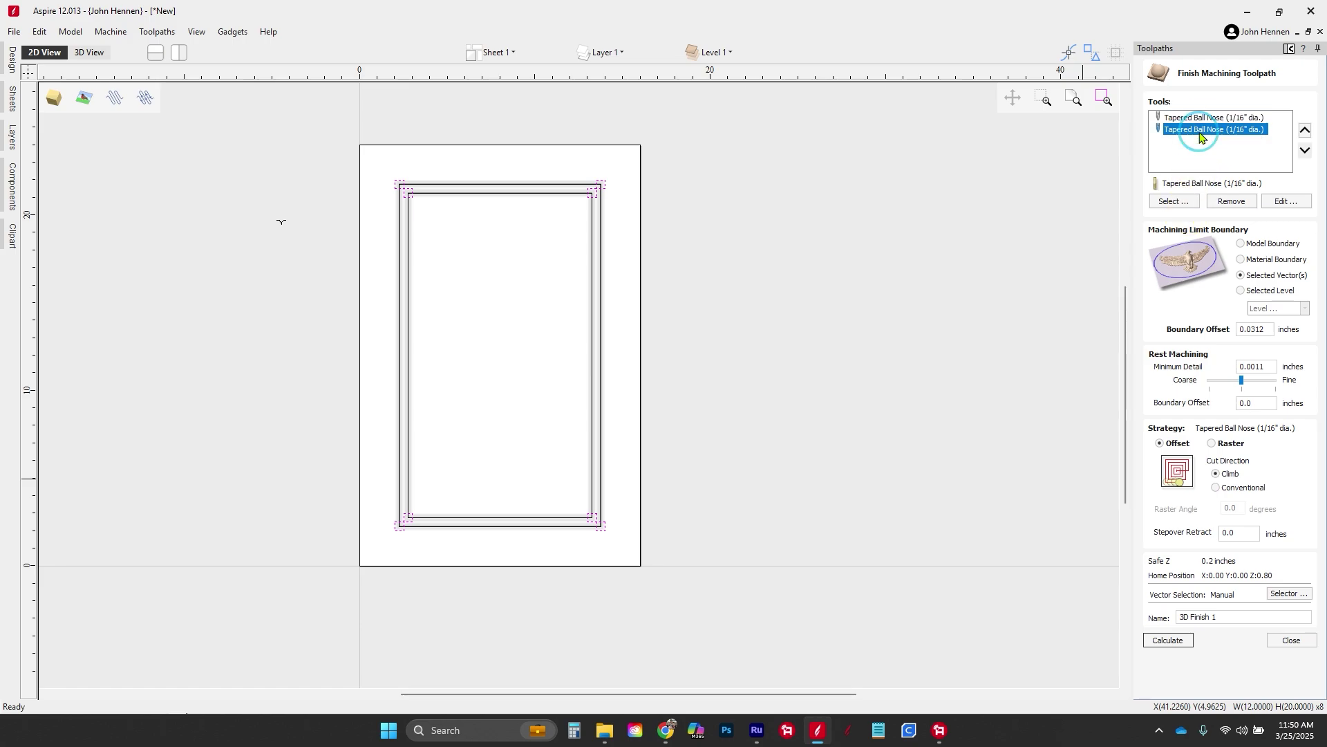
click(1229, 199)
double_click(1210, 121)
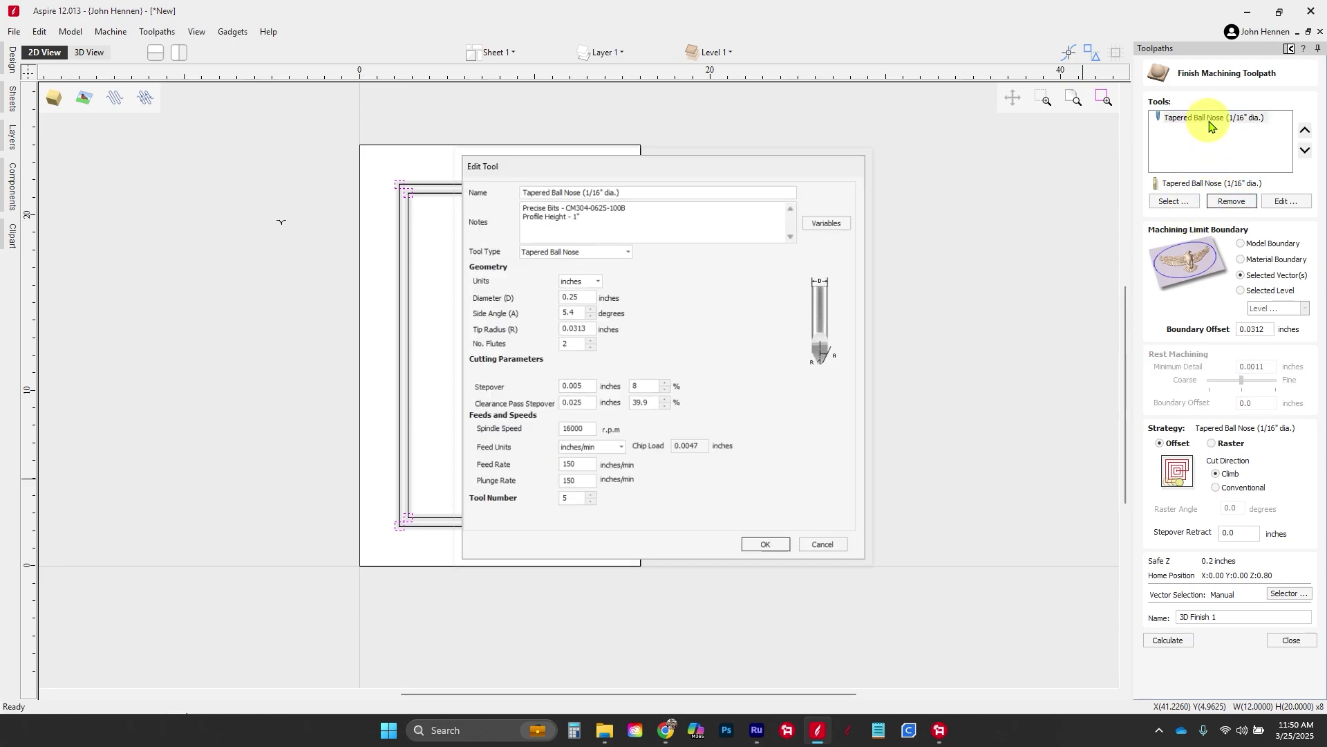
click(589, 508)
click(589, 508)
click(589, 508)
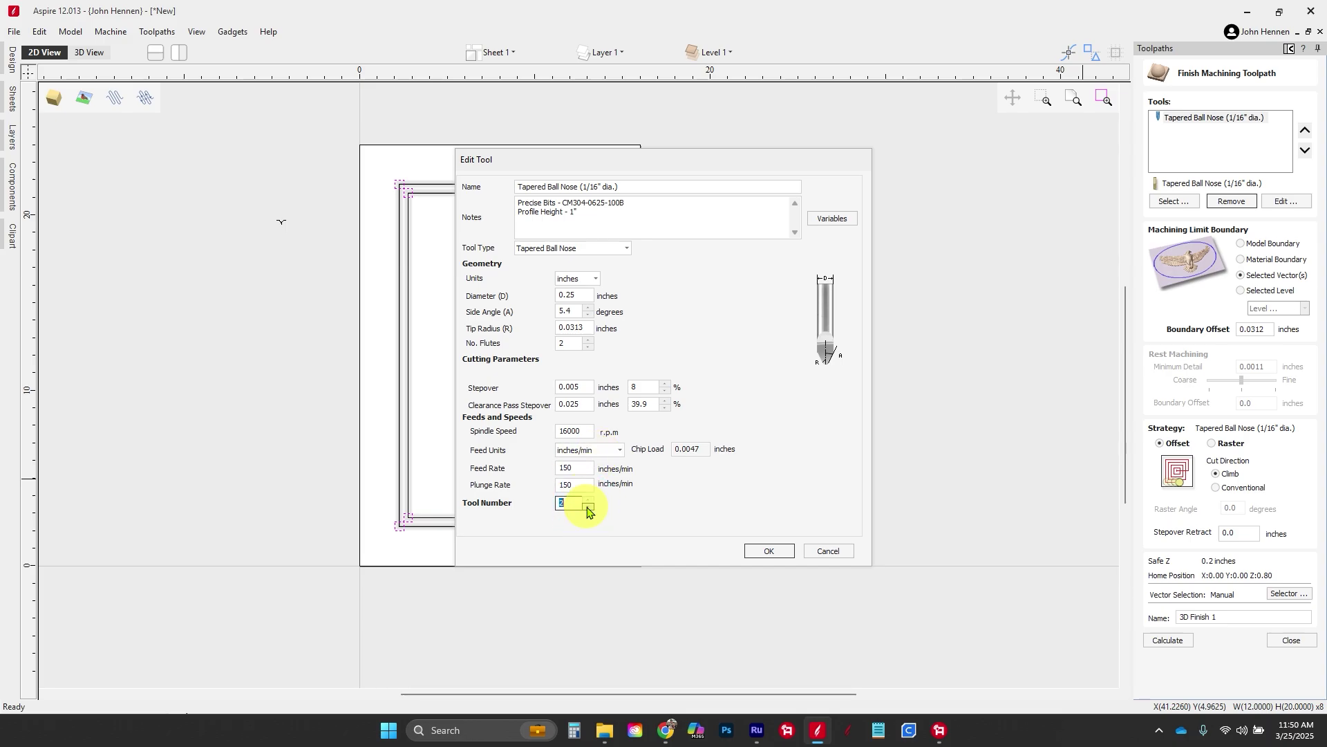
click(778, 553)
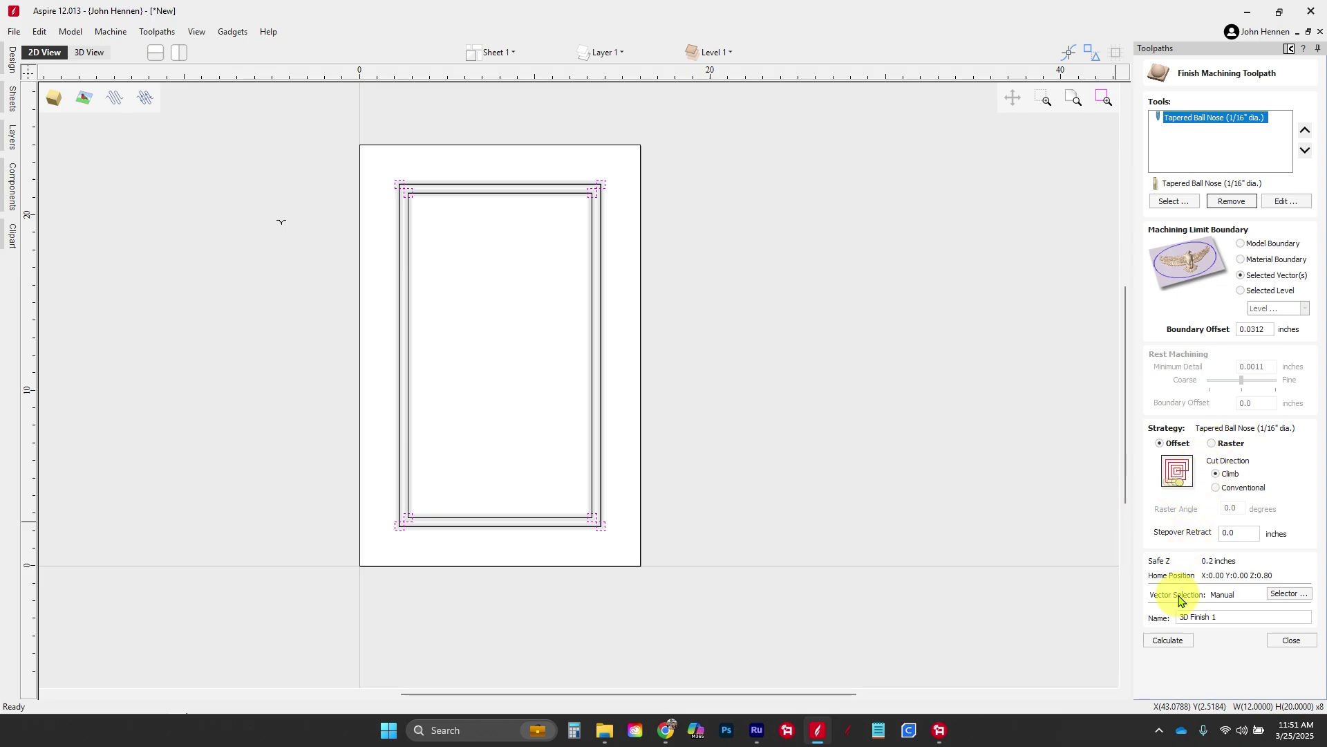
click(1163, 640)
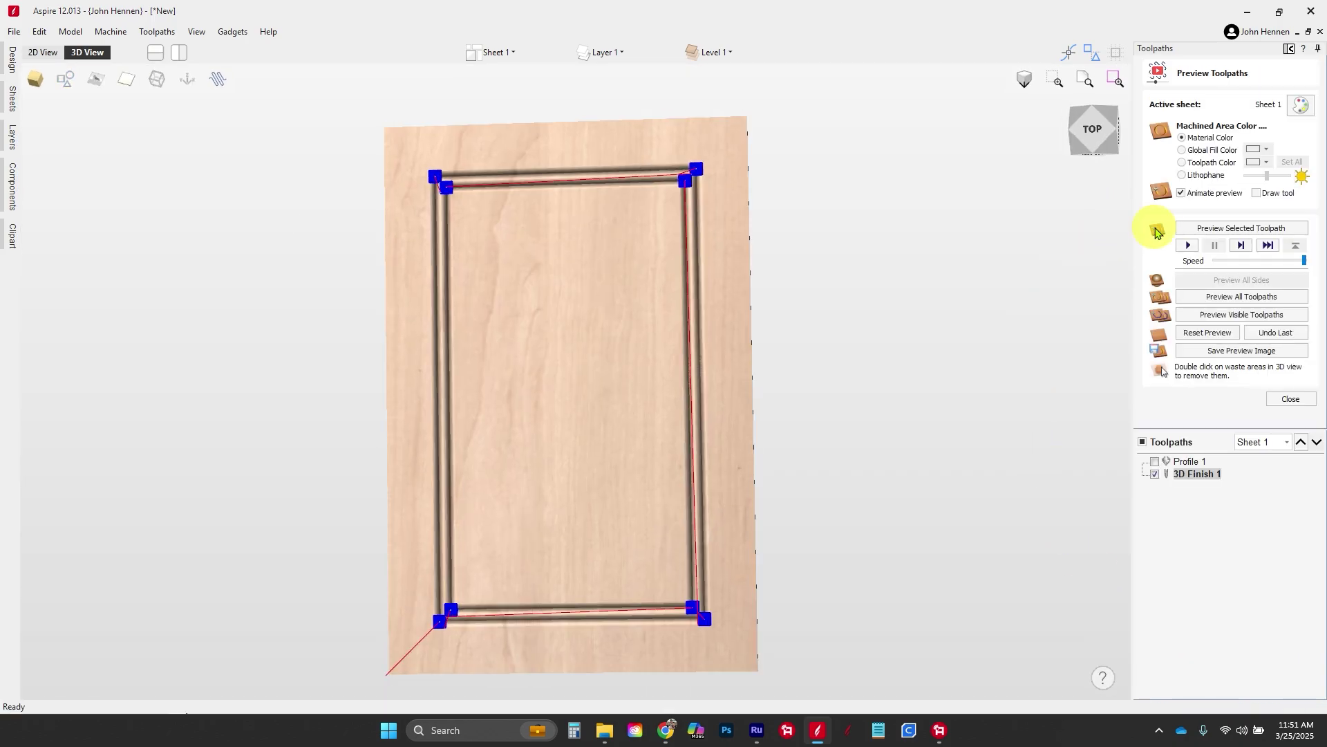
Preview the visible toolpaths to check the sharpened bead corners
scroll(714, 139, up, 6)
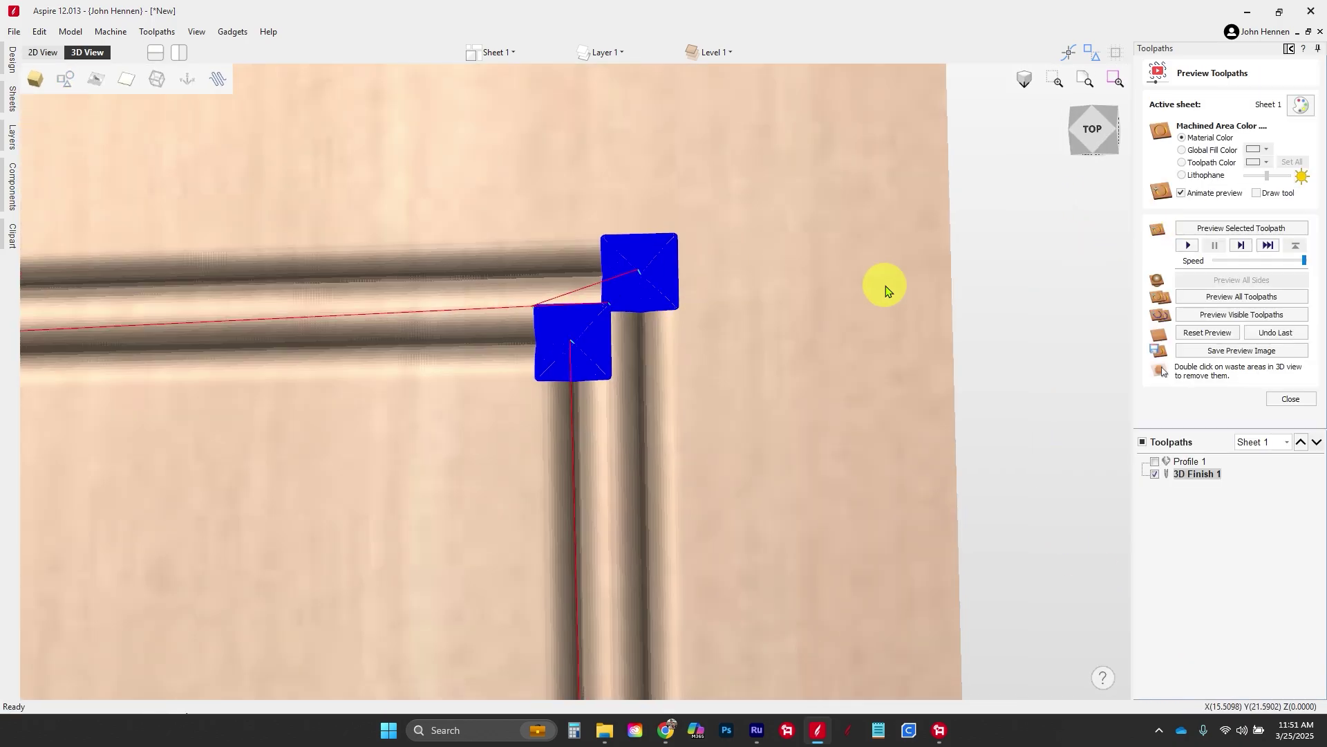
click(1264, 316)
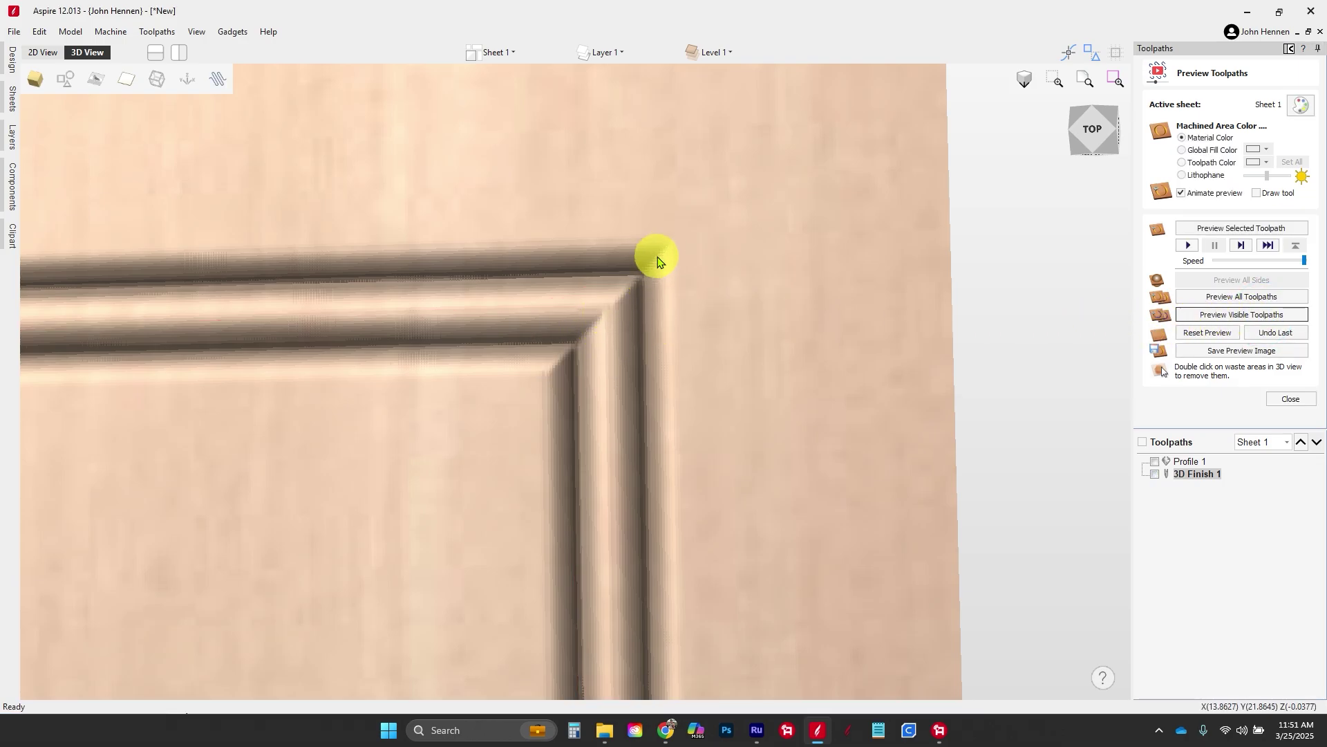
scroll(681, 239, down, 2)
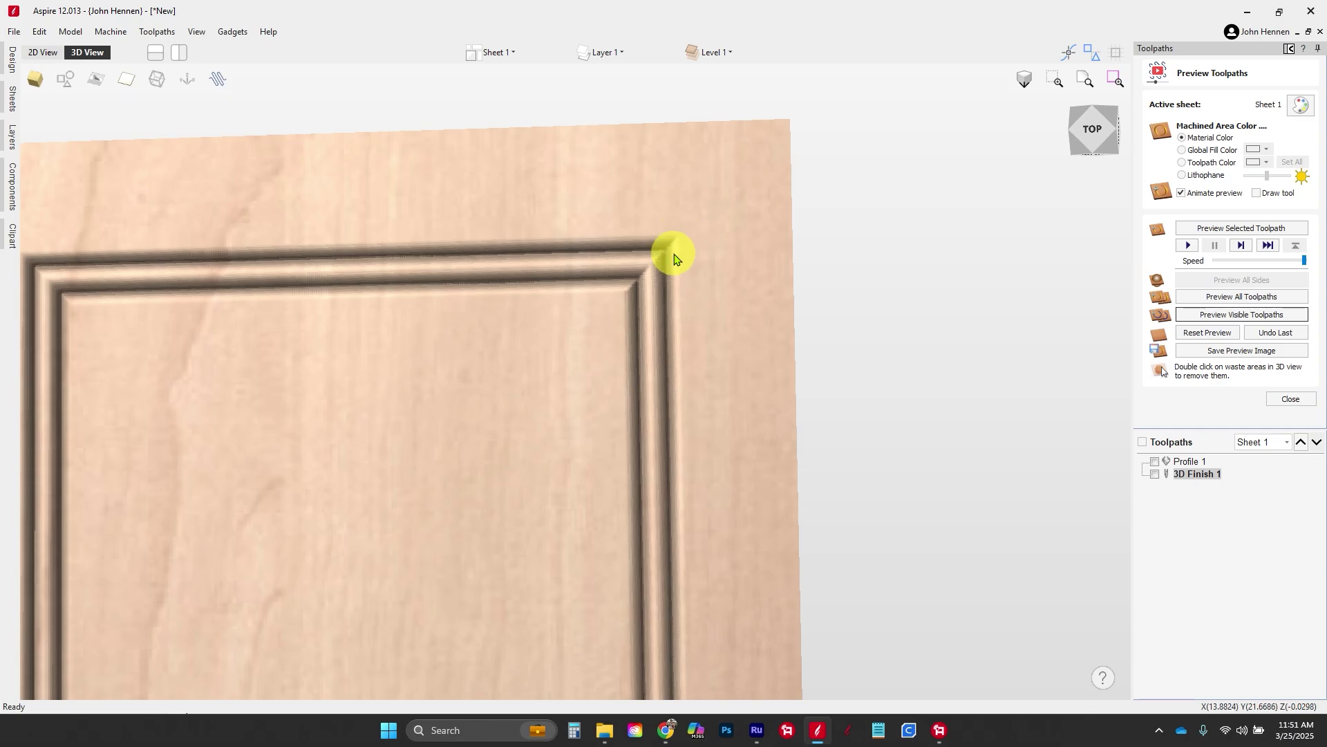
scroll(676, 255, down, 3)
drag(584, 376, 569, 332)
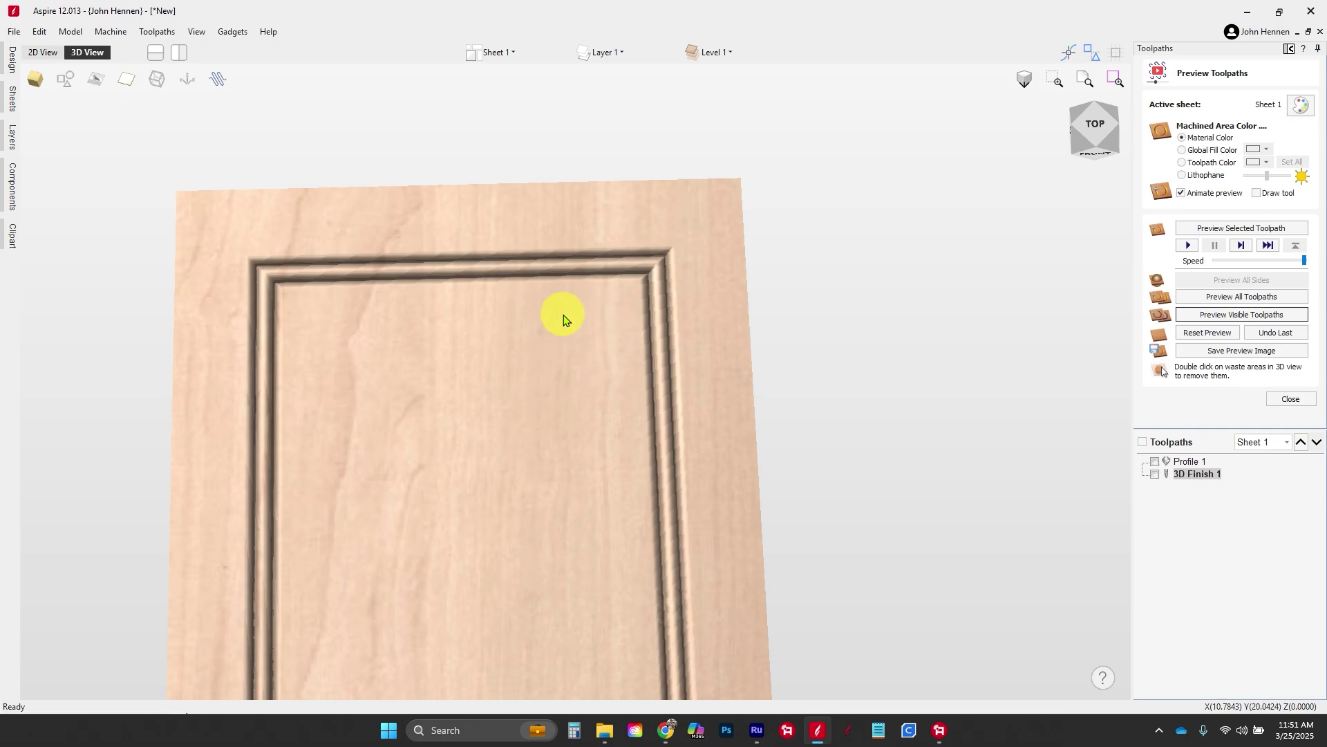
Select the inner rectangle and calculate Pocket 1 with a 0.25-inch cut depth
click(43, 52)
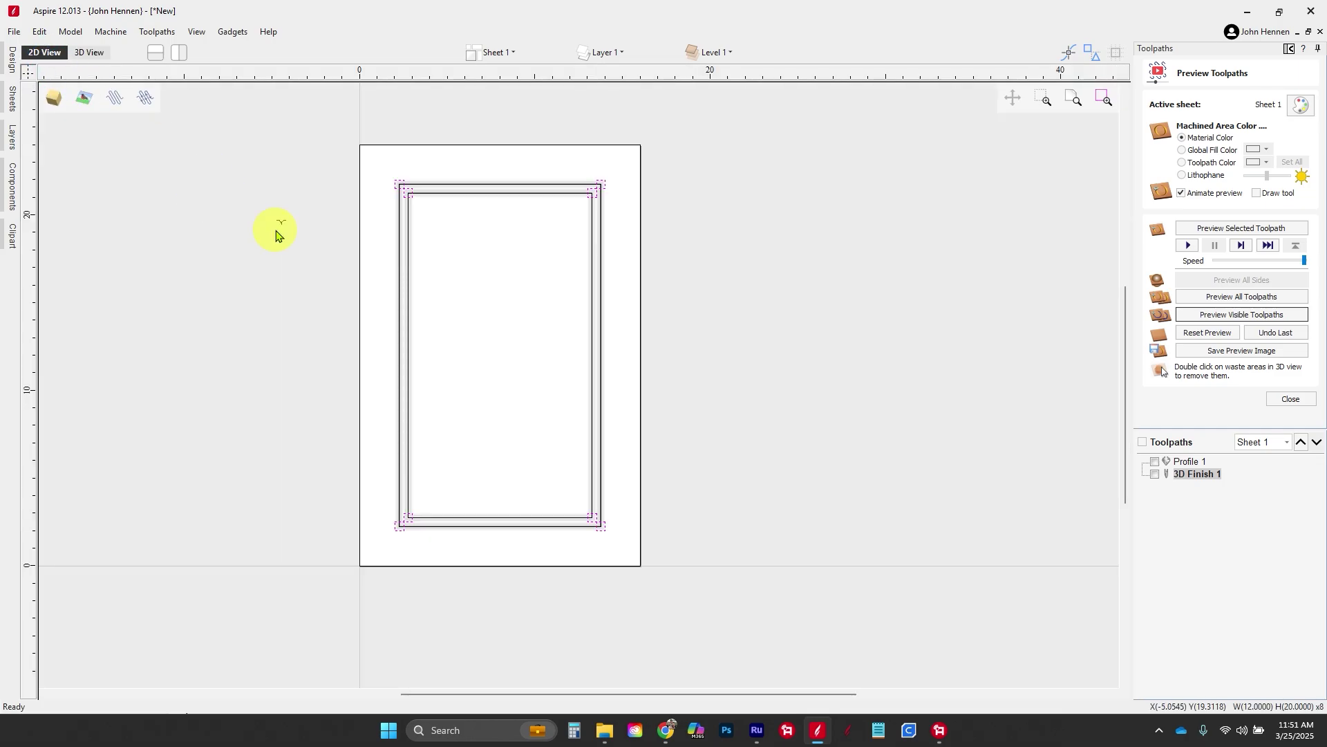
click(407, 255)
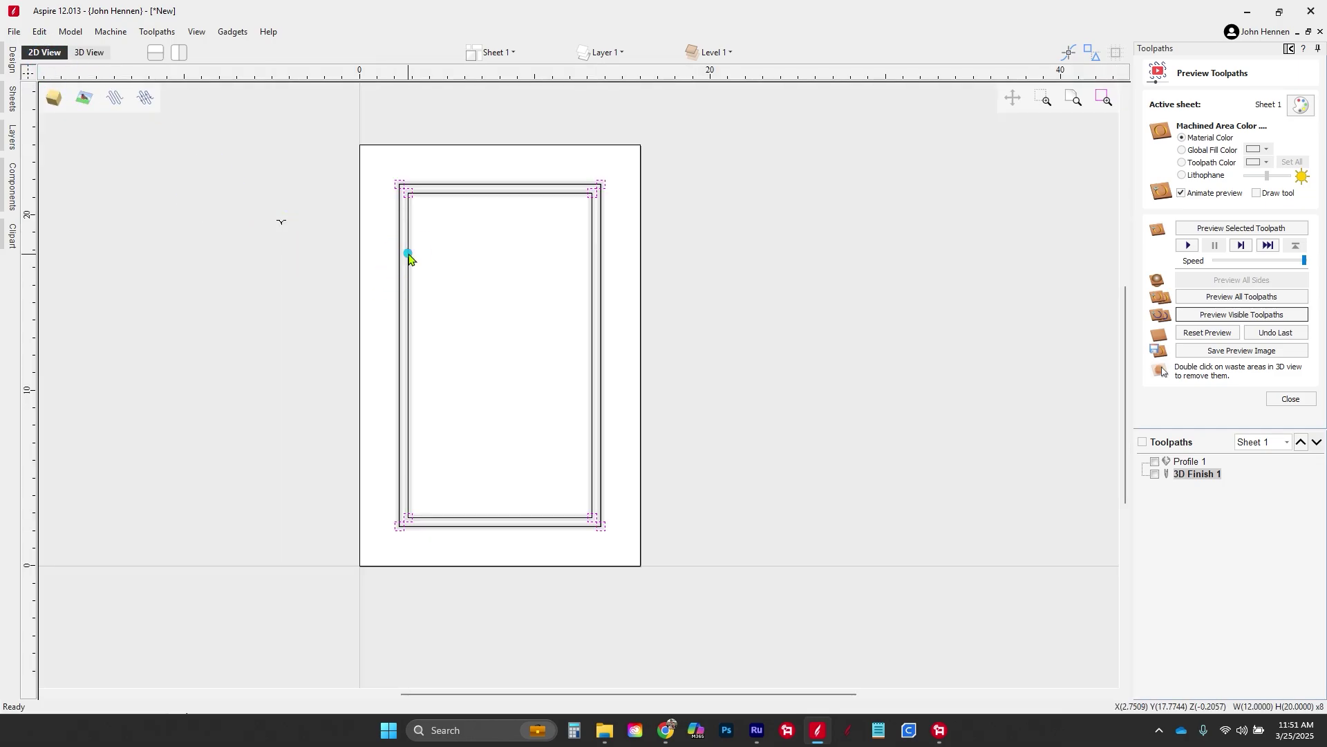
click(1290, 399)
click(1184, 144)
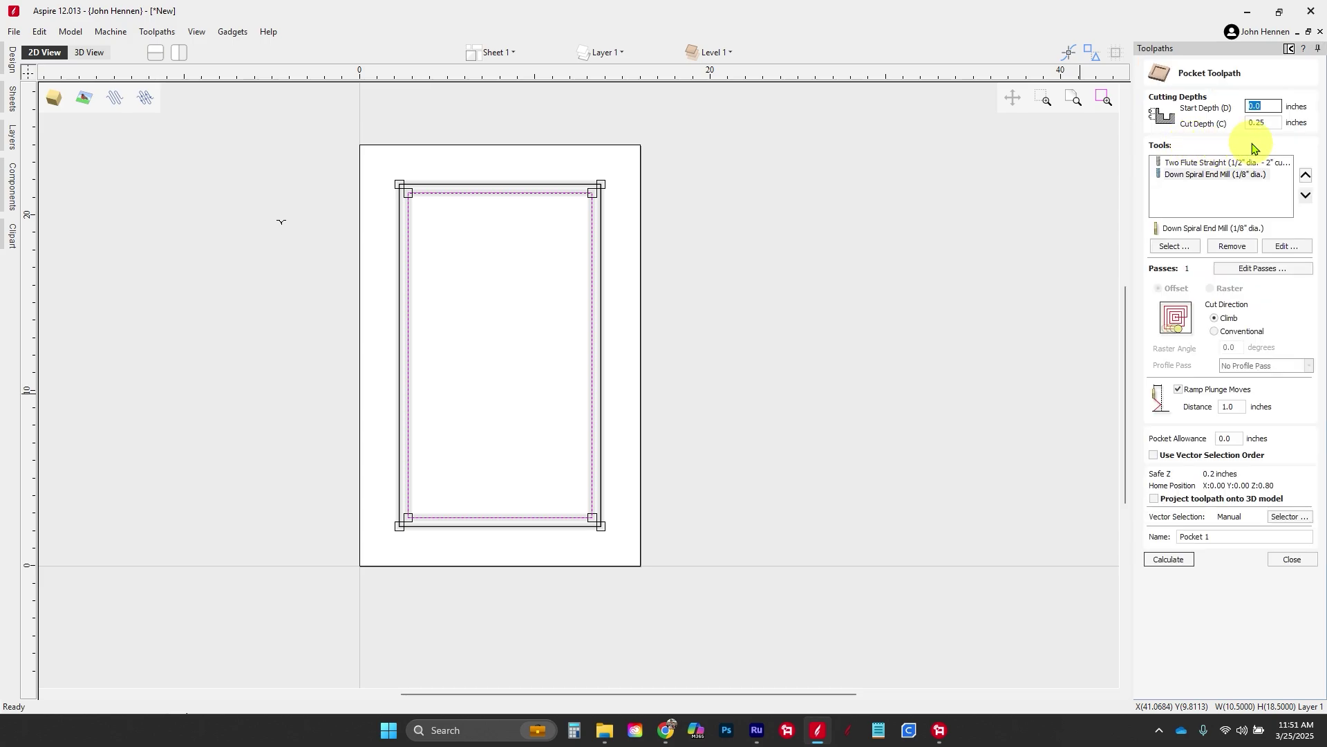
double_click(1246, 123)
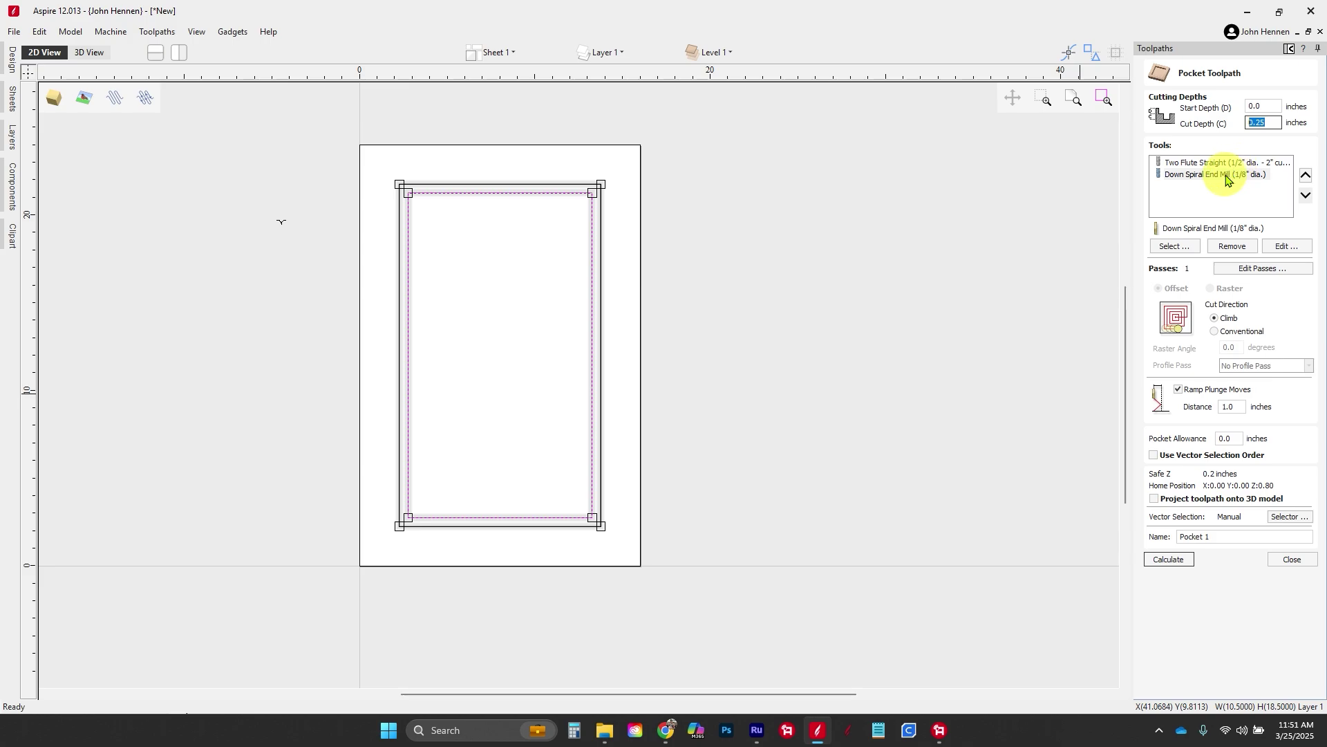
click(1170, 559)
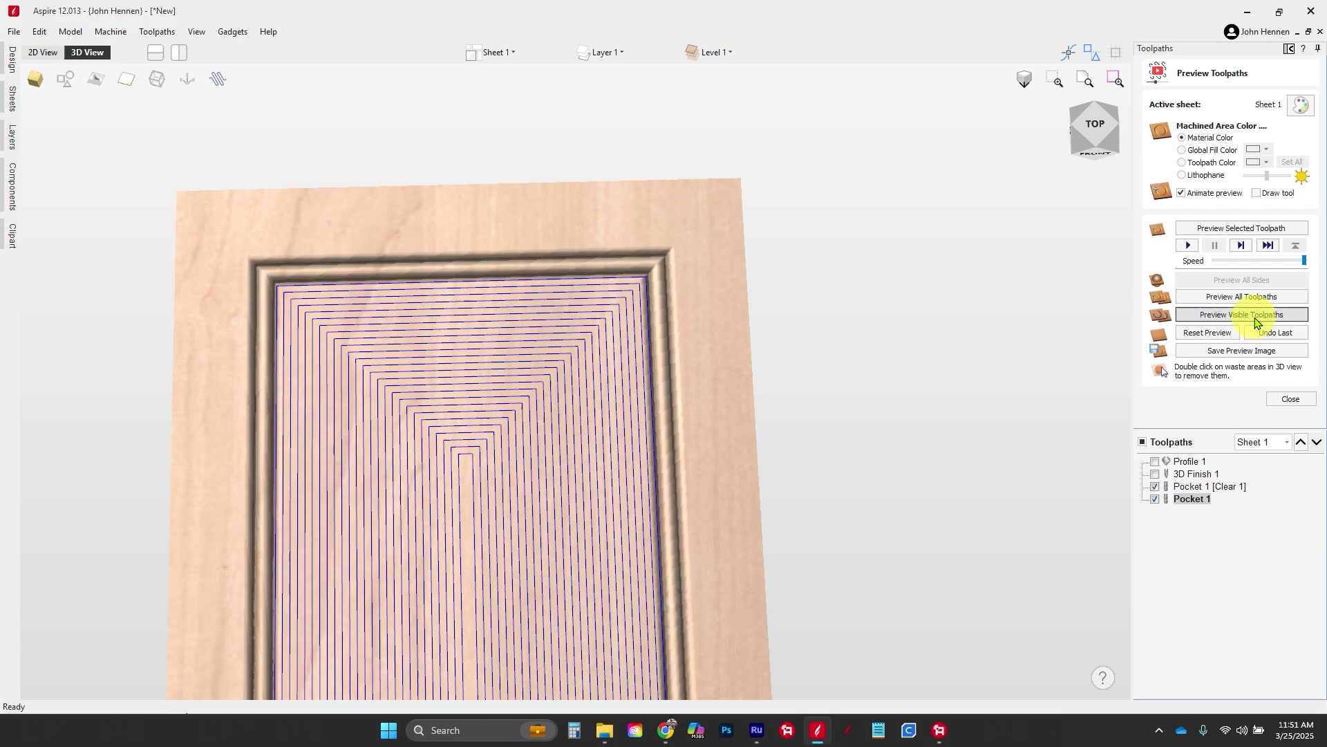
Preview all toolpaths and orbit the door to inspect the pocket inside the bead frame
click(1256, 316)
scroll(643, 445, down, 2)
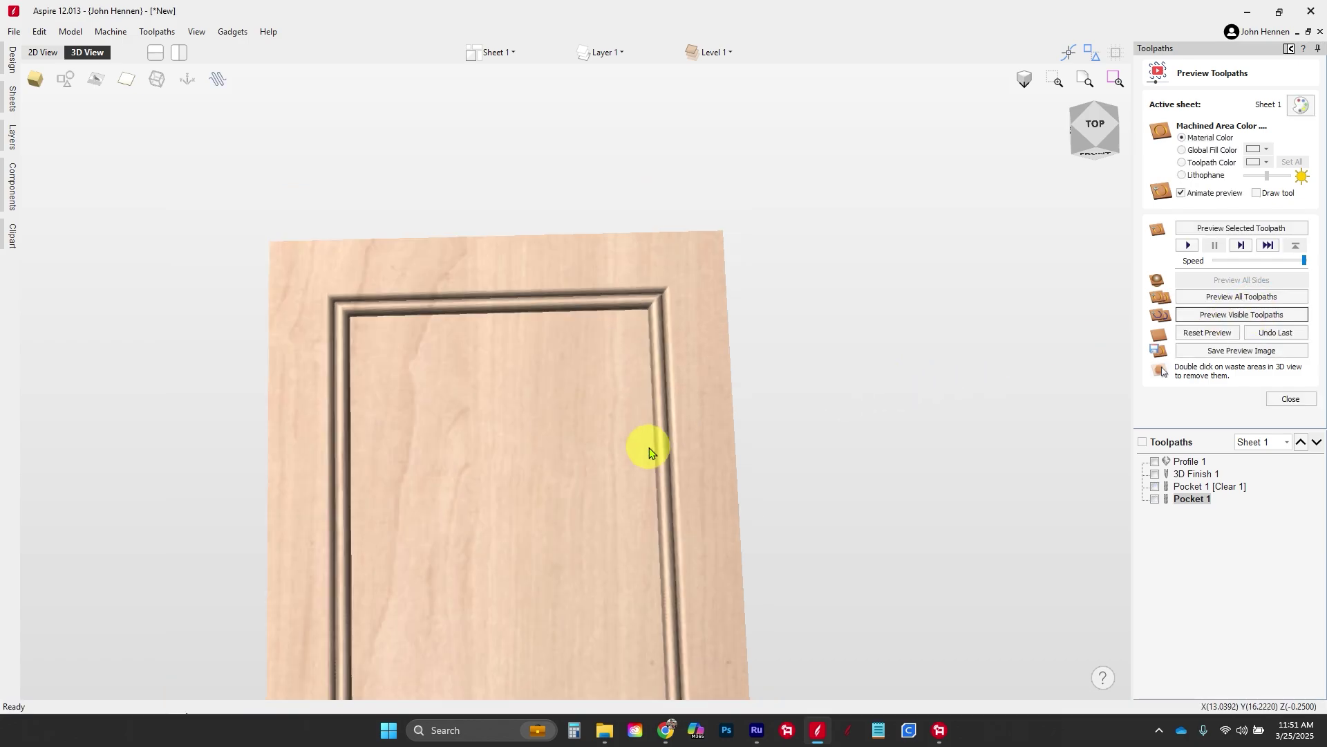
middle_drag(643, 445, 906, 299)
drag(906, 298, 723, 296)
middle_drag(722, 296, 691, 370)
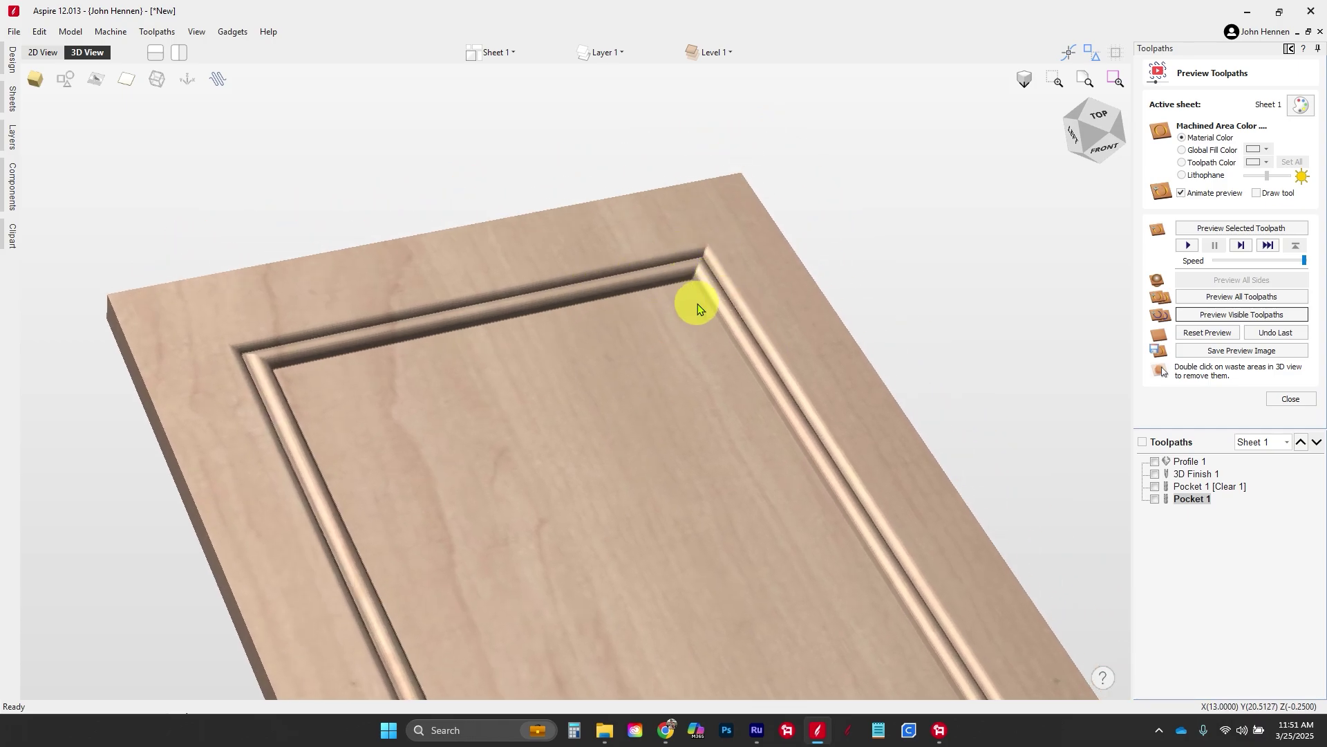
drag(698, 304, 712, 237)
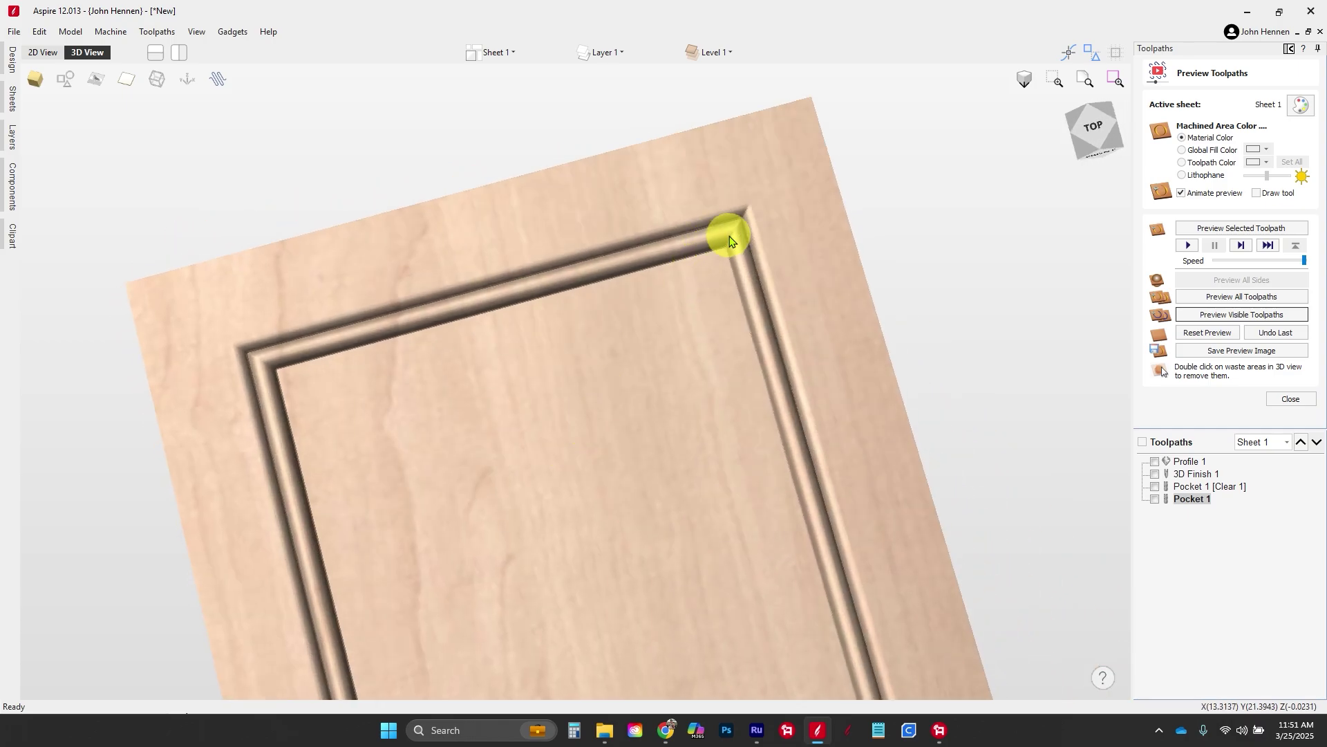